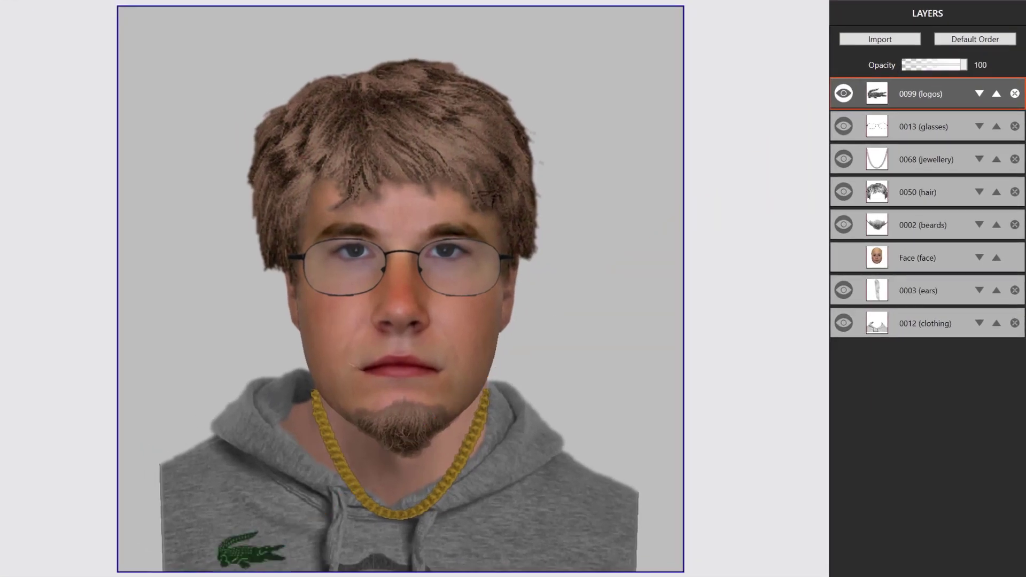
Step: Hide and show the glasses, jewellery, beards, ears and clothing layers one at a time to check what each contributes
left_click(847, 130)
left_click(846, 129)
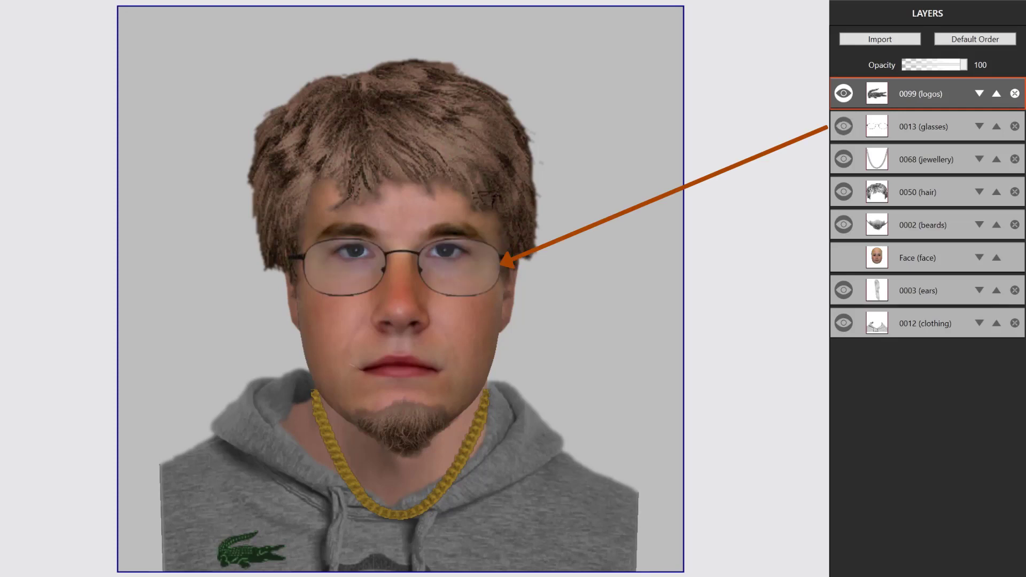
left_click(844, 159)
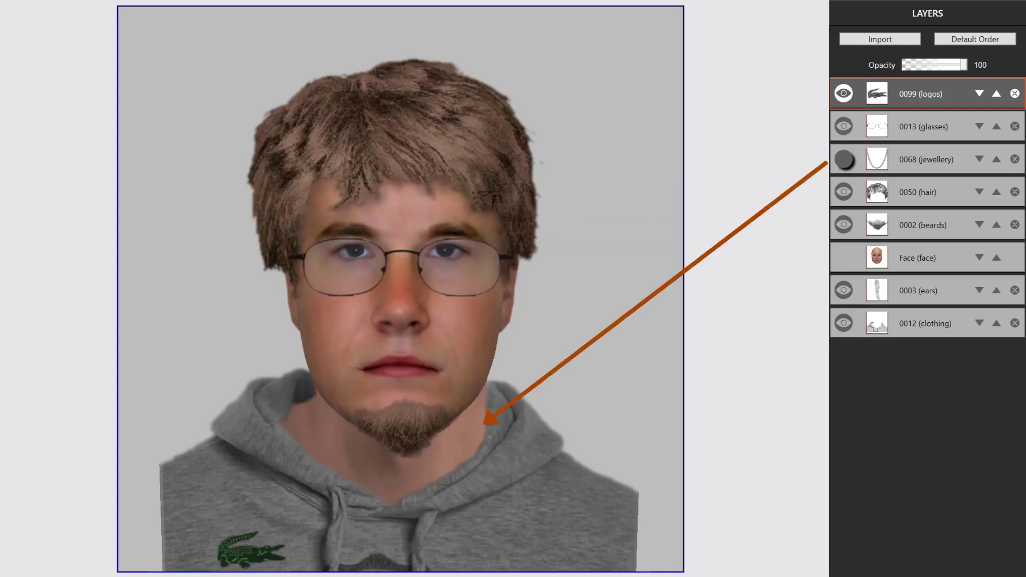
left_click(844, 159)
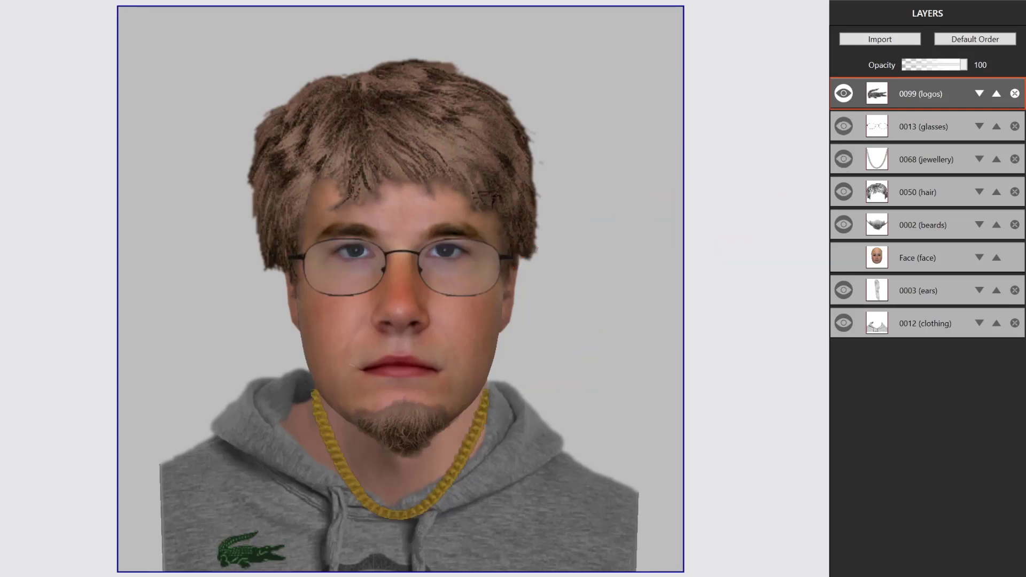
left_click(844, 225)
left_click(844, 225)
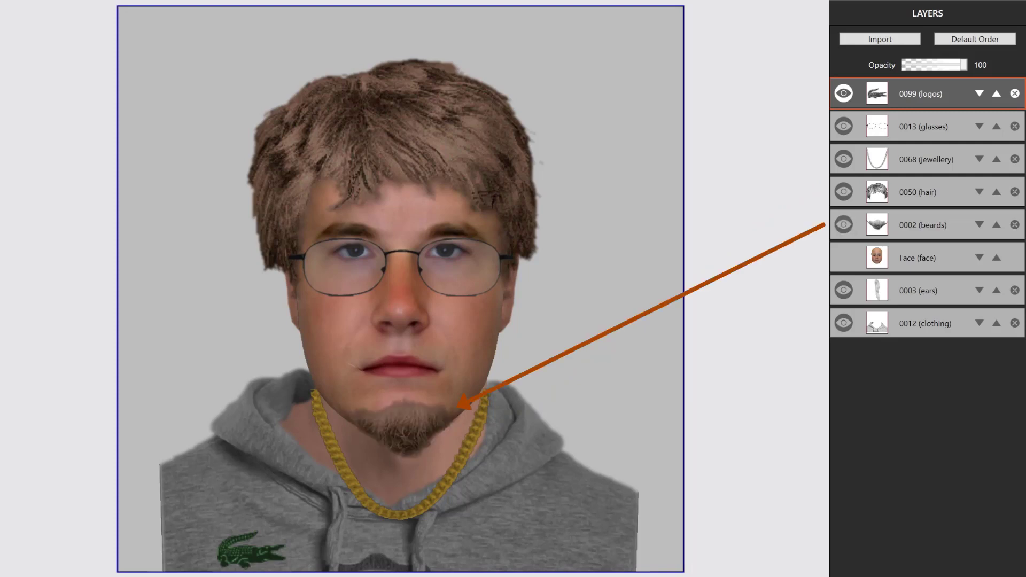
left_click(844, 290)
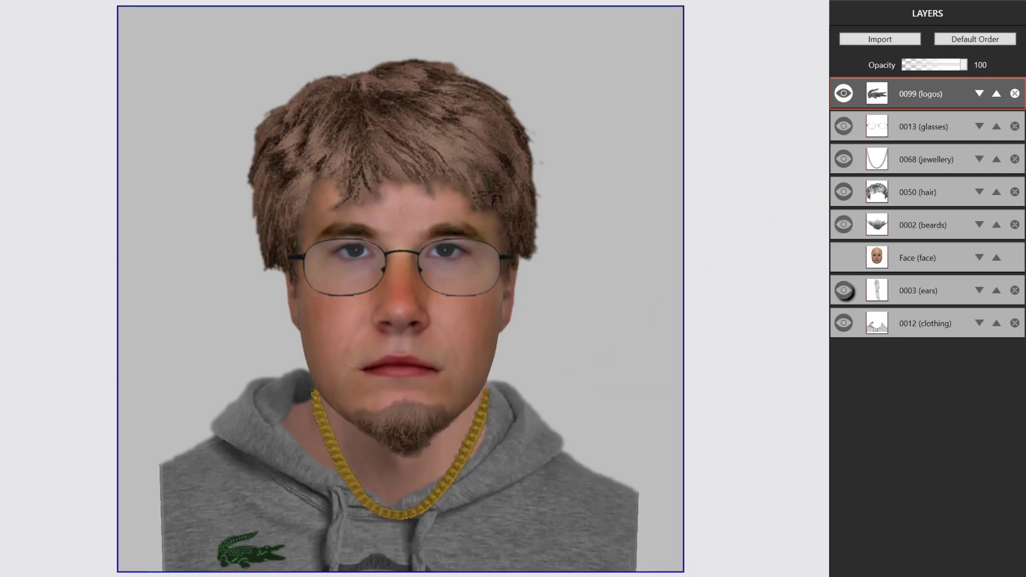
left_click(845, 290)
left_click(845, 323)
left_click(844, 323)
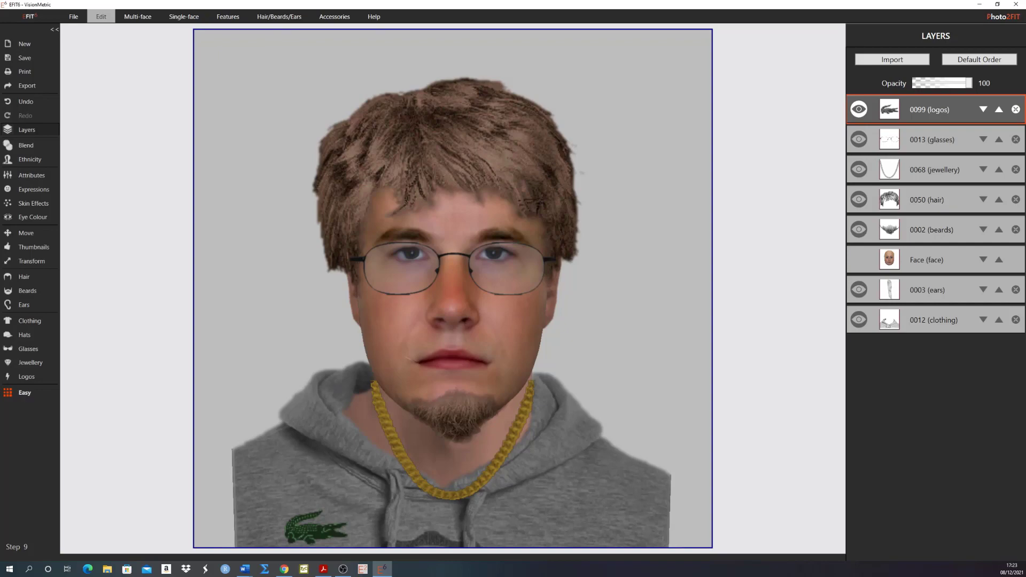
Step: Filter the hair library to gender Male, length Short, style Spikey and type Straight
key("alt+Tab")
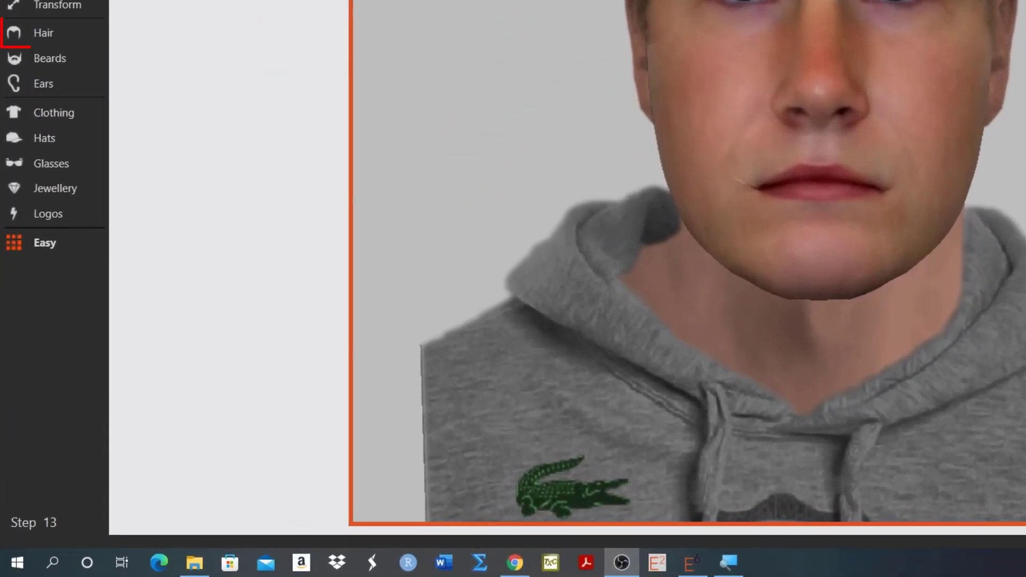
left_click(71, 26)
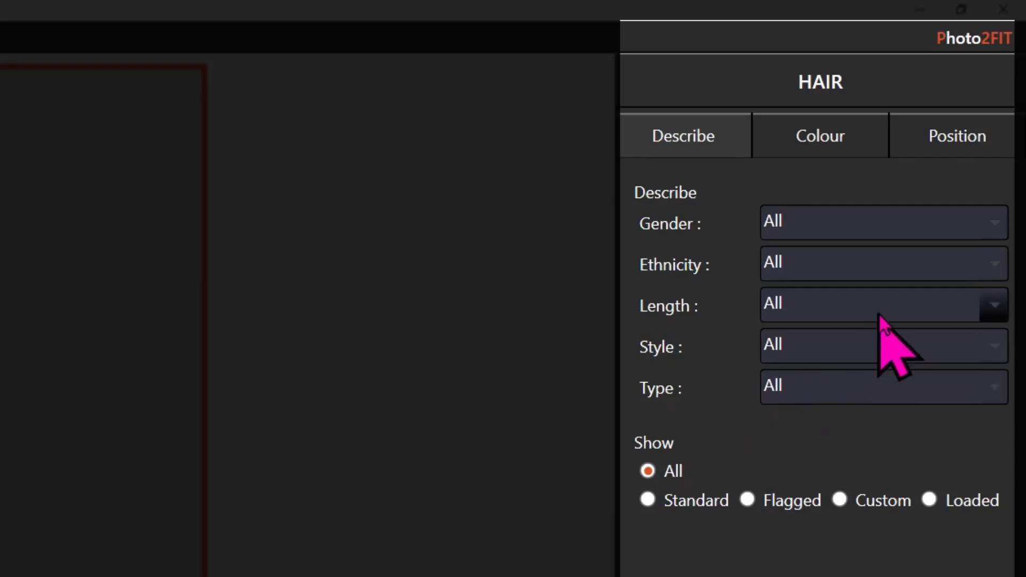
left_click(991, 221)
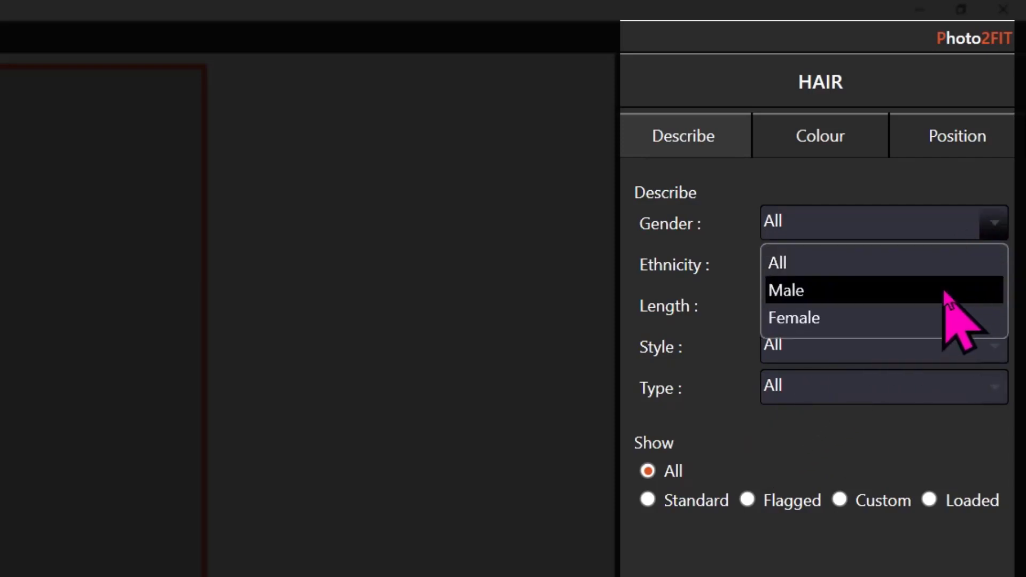
left_click(945, 293)
left_click(984, 304)
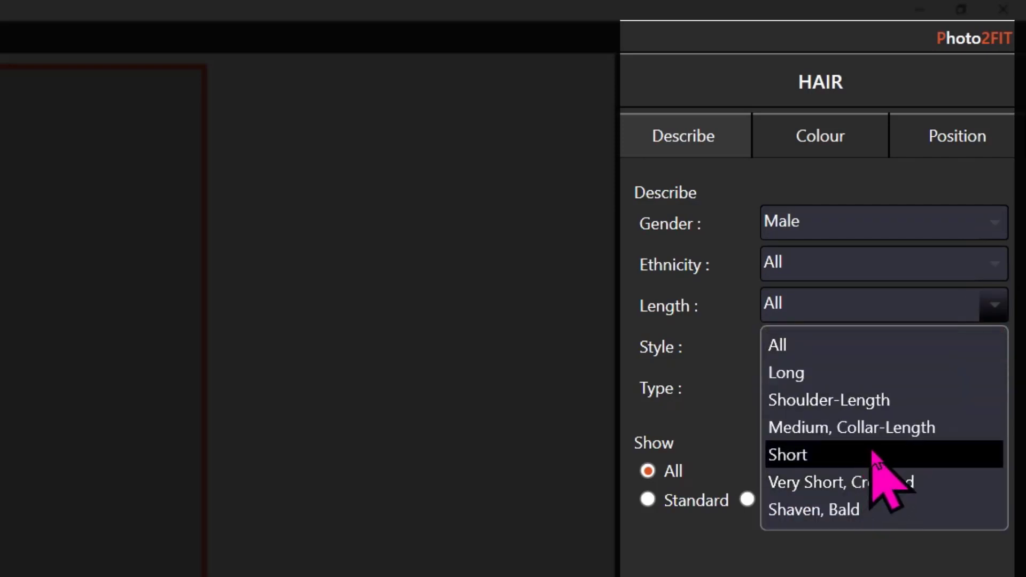
left_click(870, 453)
left_click(993, 345)
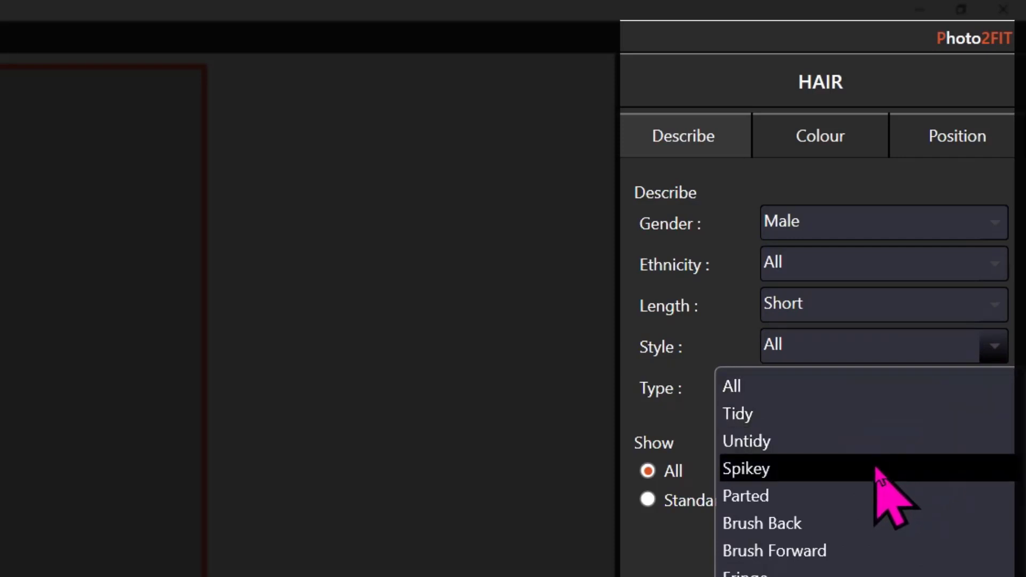
left_click(875, 469)
left_click(997, 387)
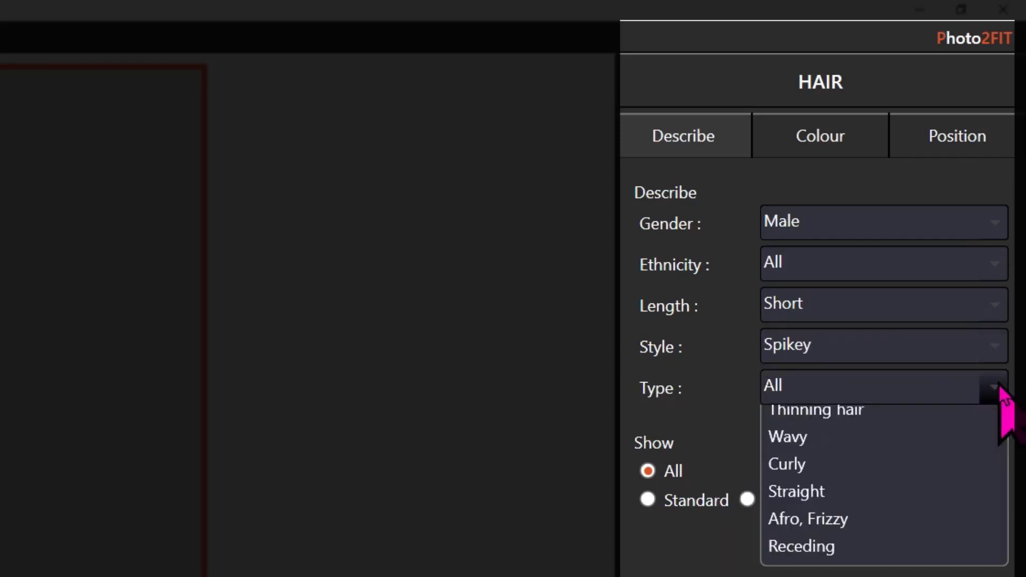
left_click(849, 529)
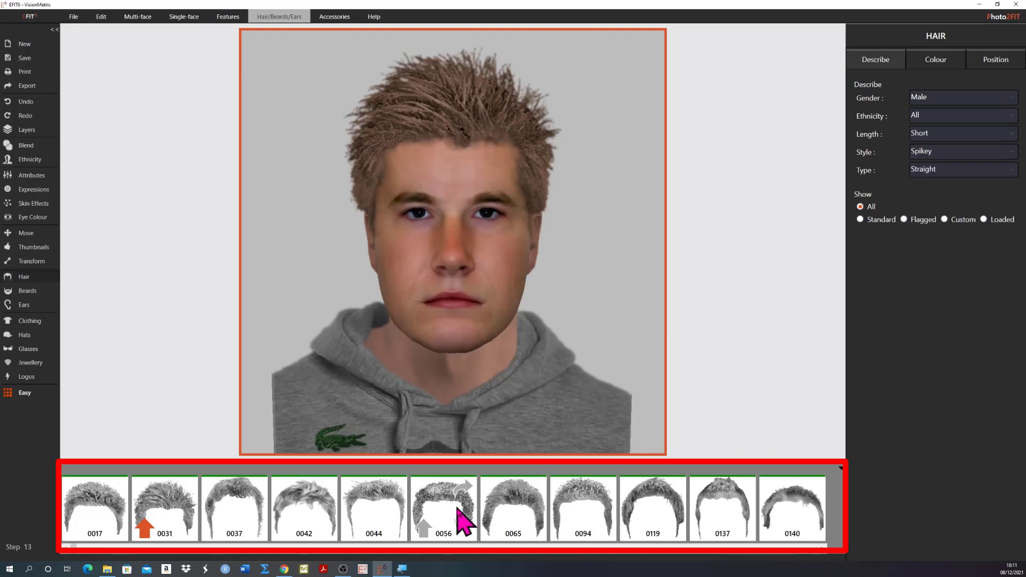
Step: Try hairstyle 0056 on the face, remove it and apply hairstyle 0044 instead
left_click(431, 543)
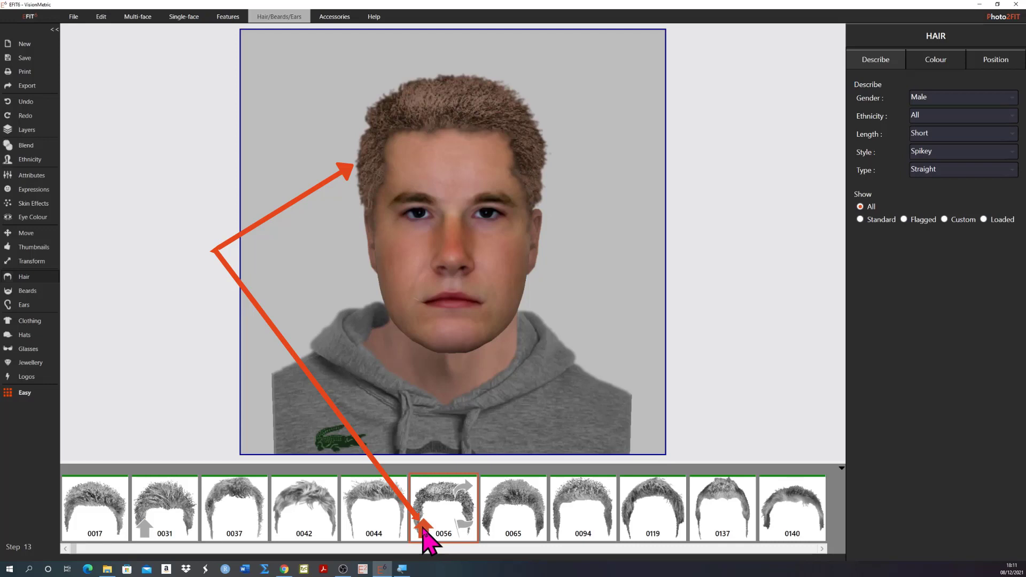
left_click(424, 529)
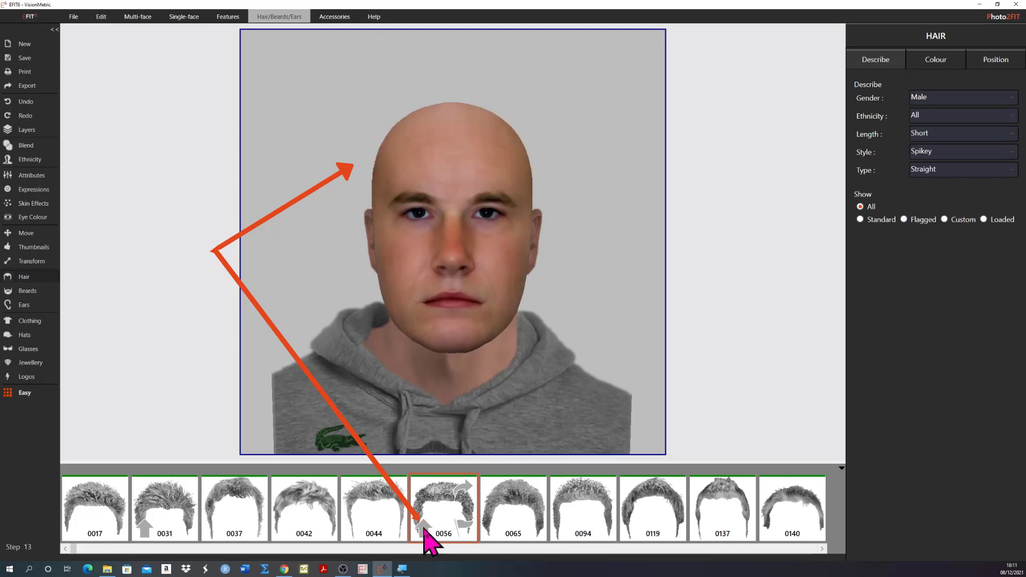
left_click(357, 532)
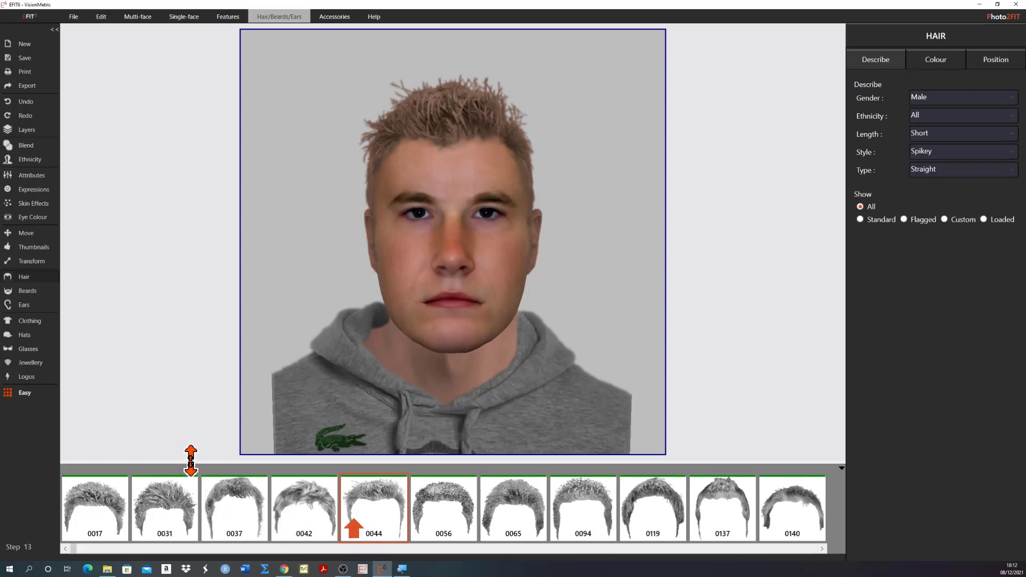
Step: Enlarge the hairstyle thumbnails to five per row and browse the filtered styles
left_click_drag(190, 461, 179, 378)
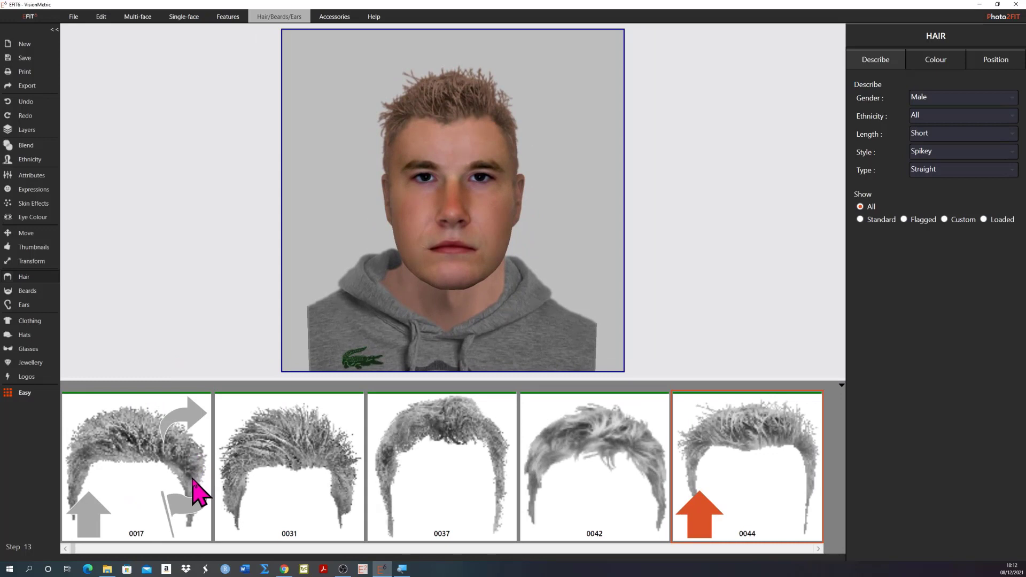
left_click(218, 549)
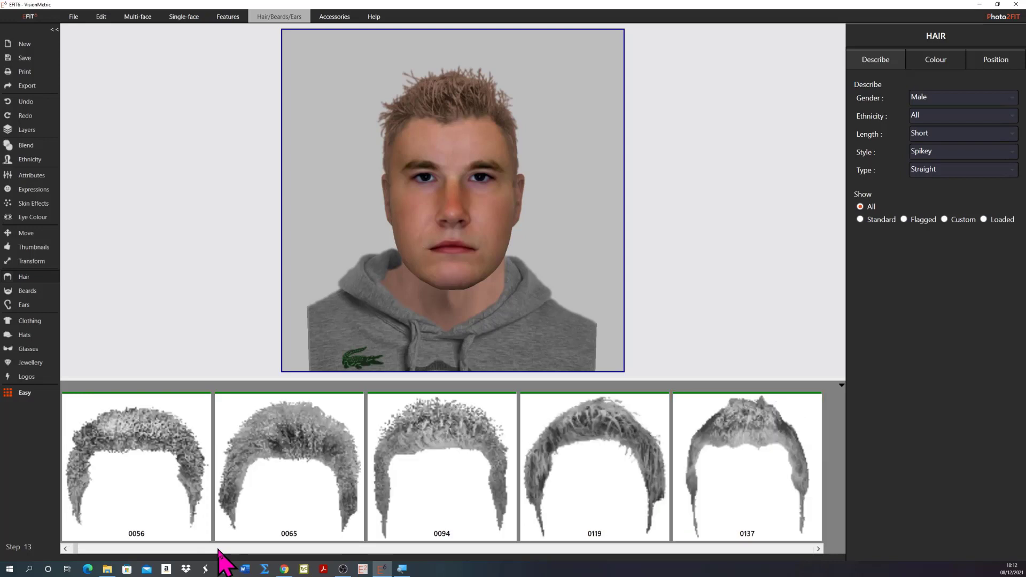
left_click(218, 549)
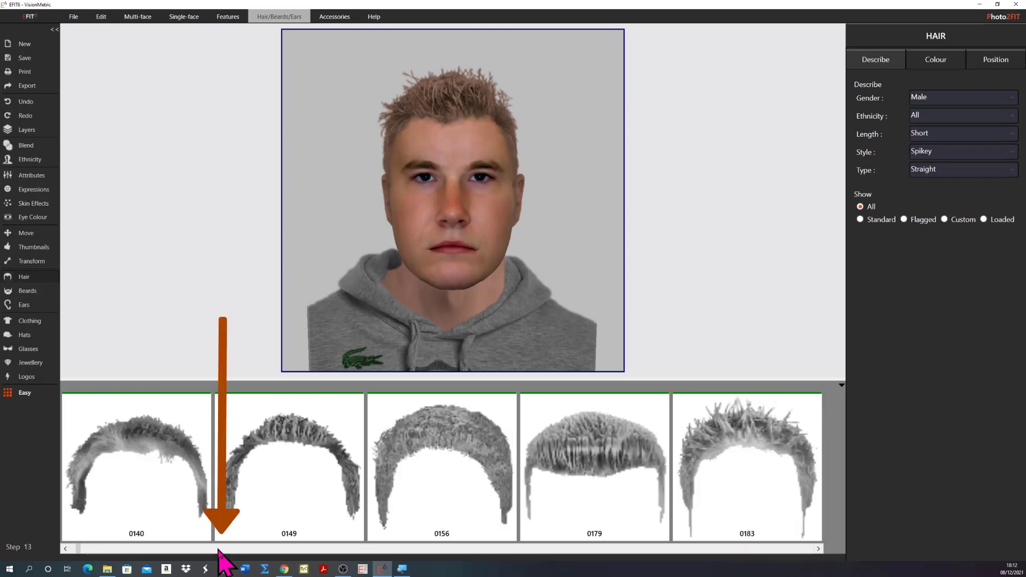
left_click(218, 549)
left_click(218, 549)
left_click(218, 549)
left_click(218, 549)
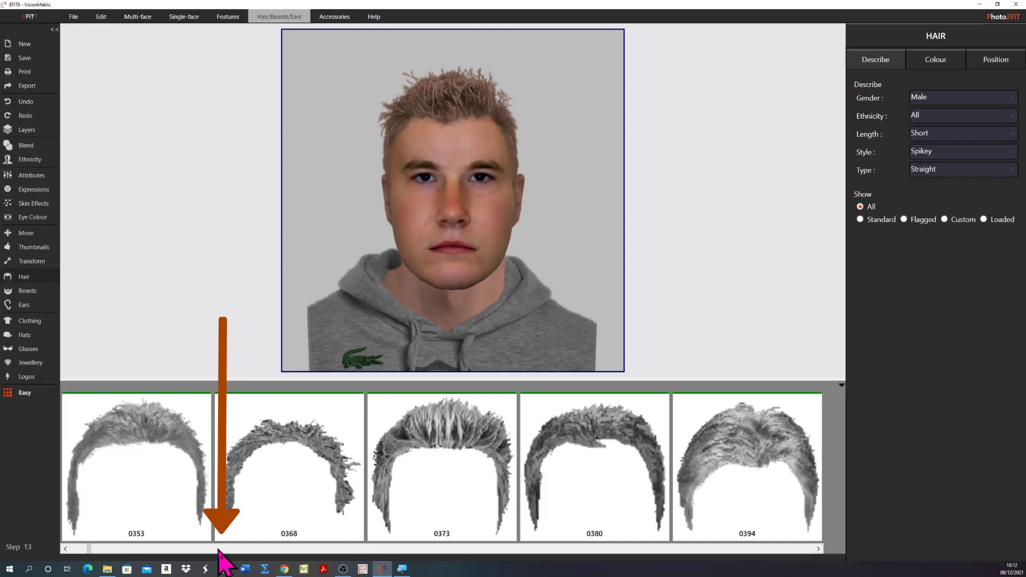
left_click(80, 549)
left_click(80, 549)
left_click(79, 549)
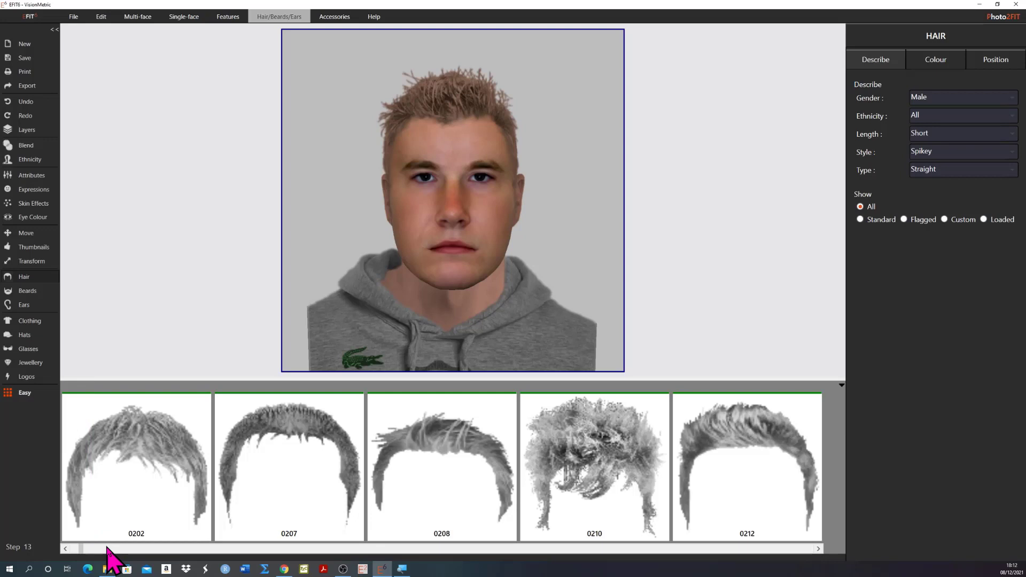
Step: Flag hairstyles 0207, 0219 and 0373 as candidates
mouse_move(259, 524)
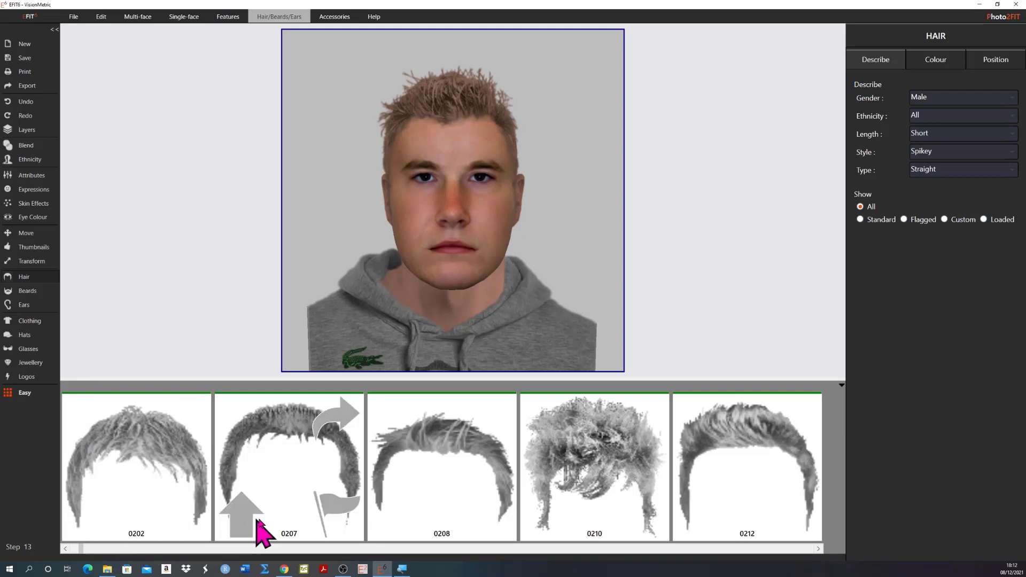
left_click(340, 511)
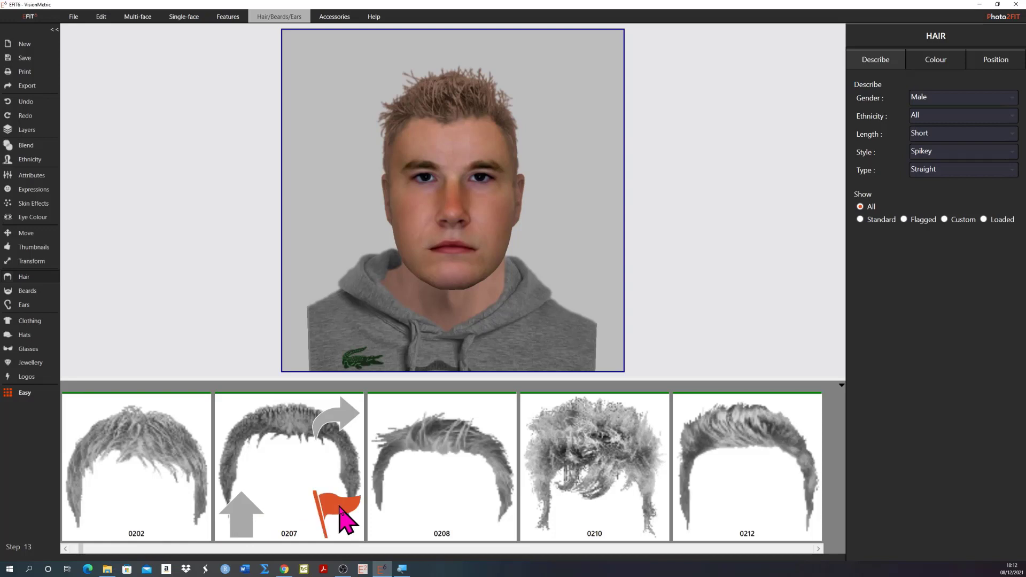
left_click(359, 548)
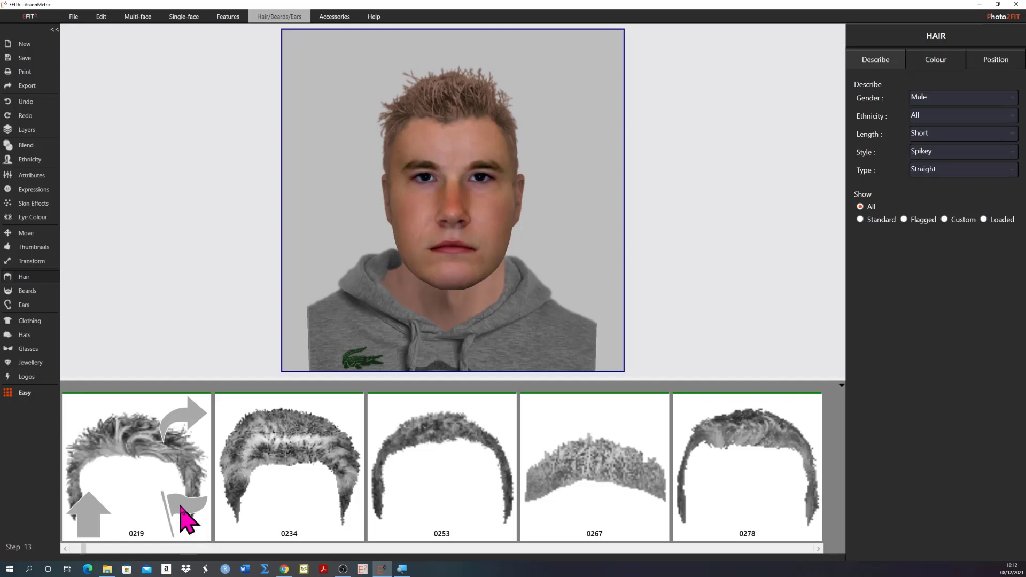
left_click(182, 509)
left_click(274, 549)
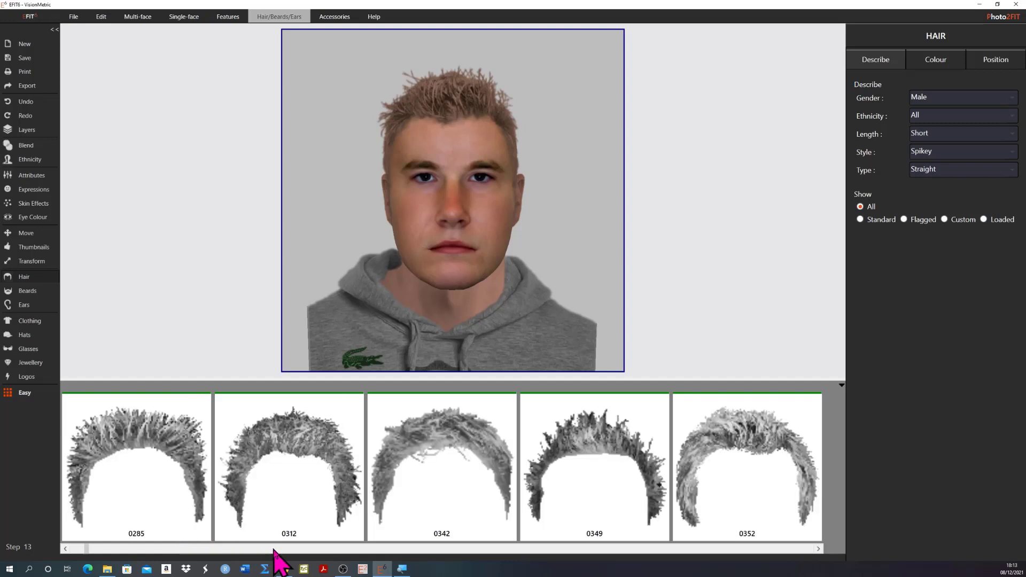
left_click(274, 550)
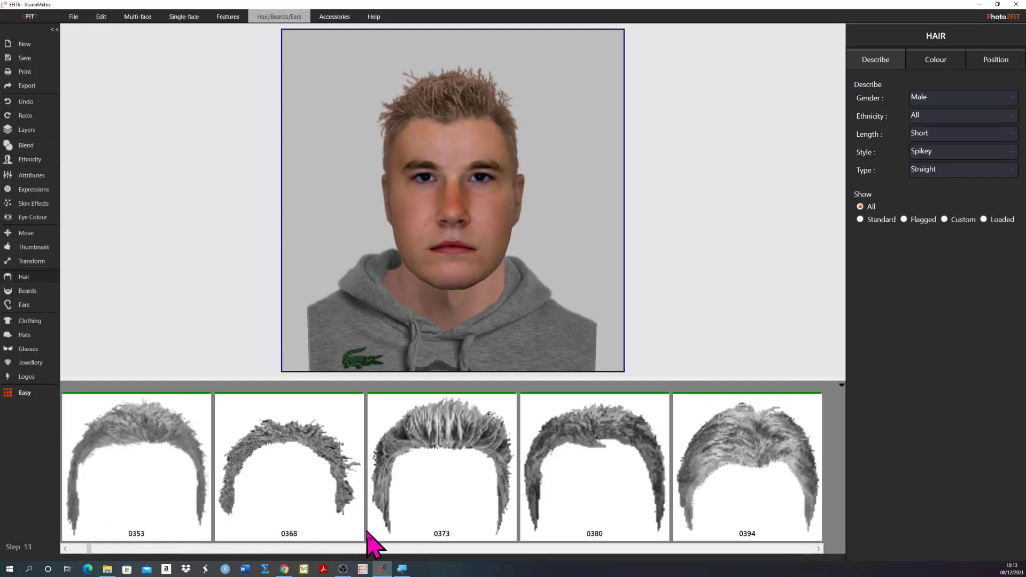
left_click(485, 508)
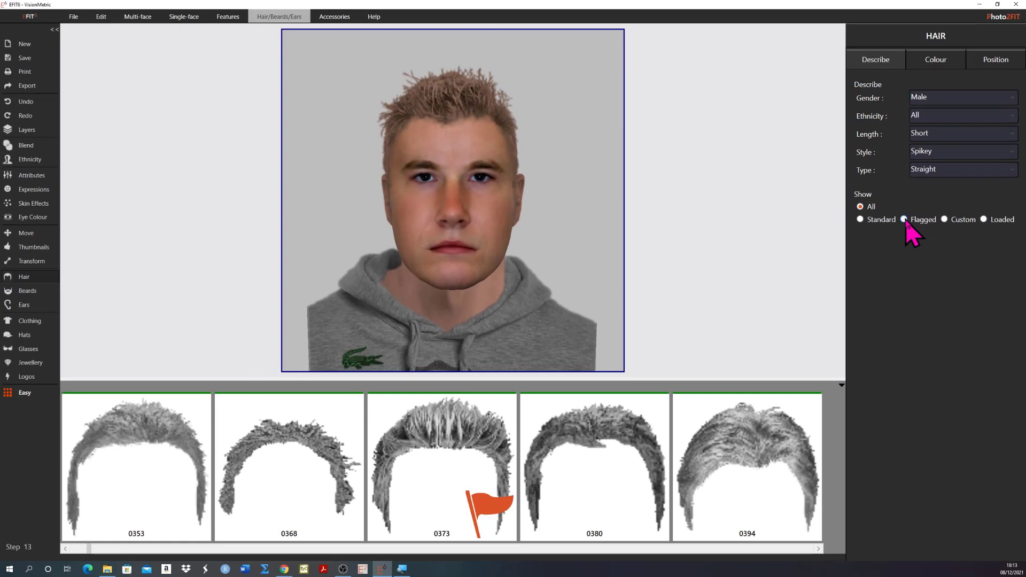
Step: Show only the flagged hairstyles and try 0373, 0219 and 0207 on the face in turn
left_click(905, 219)
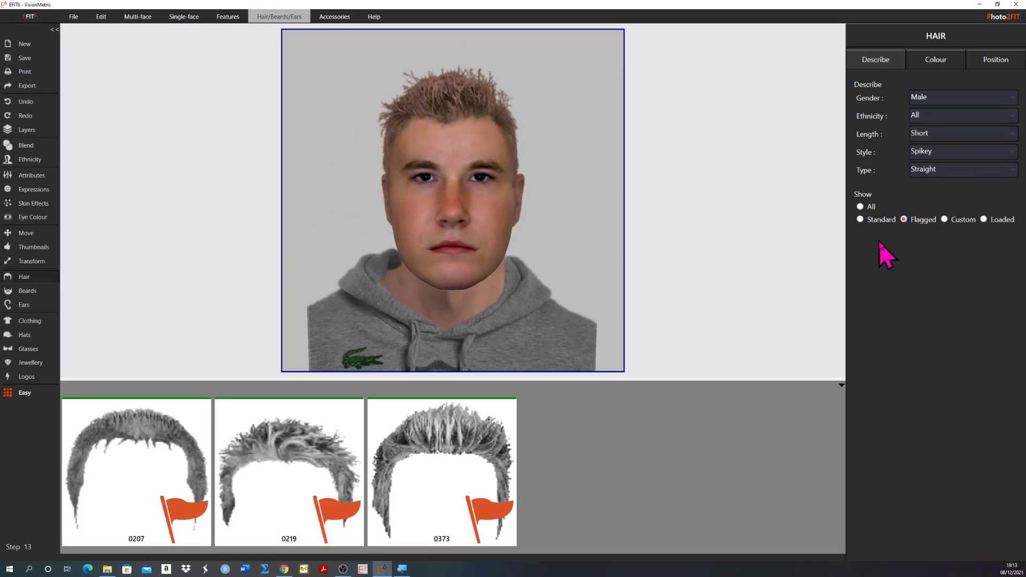
mouse_move(489, 458)
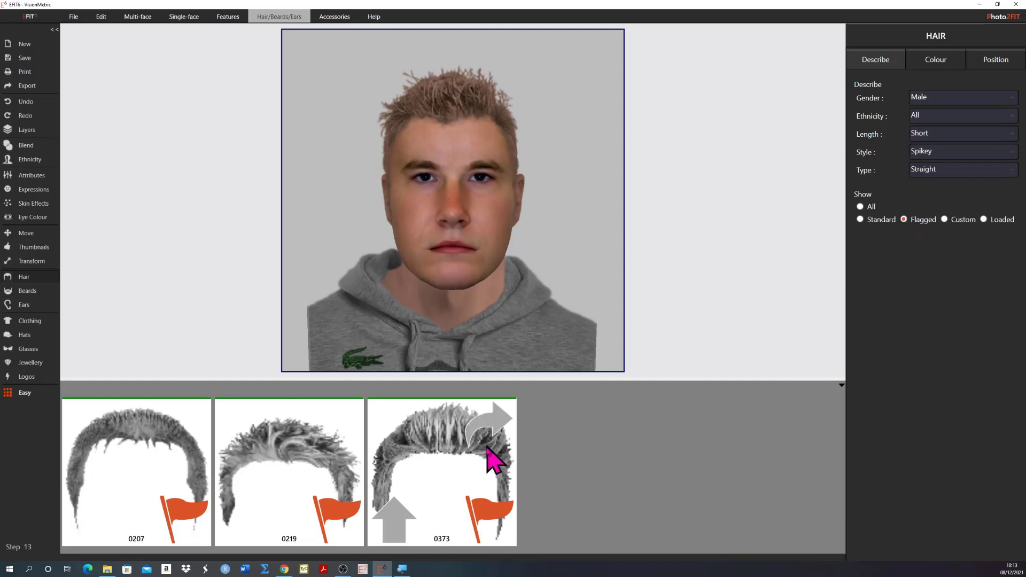
left_click(400, 522)
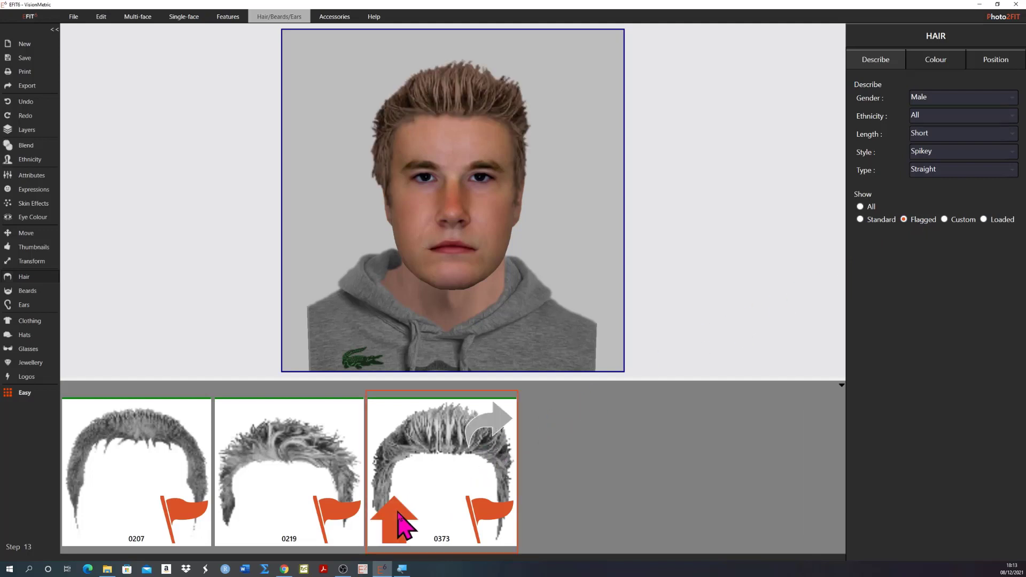
left_click(241, 515)
mouse_move(143, 522)
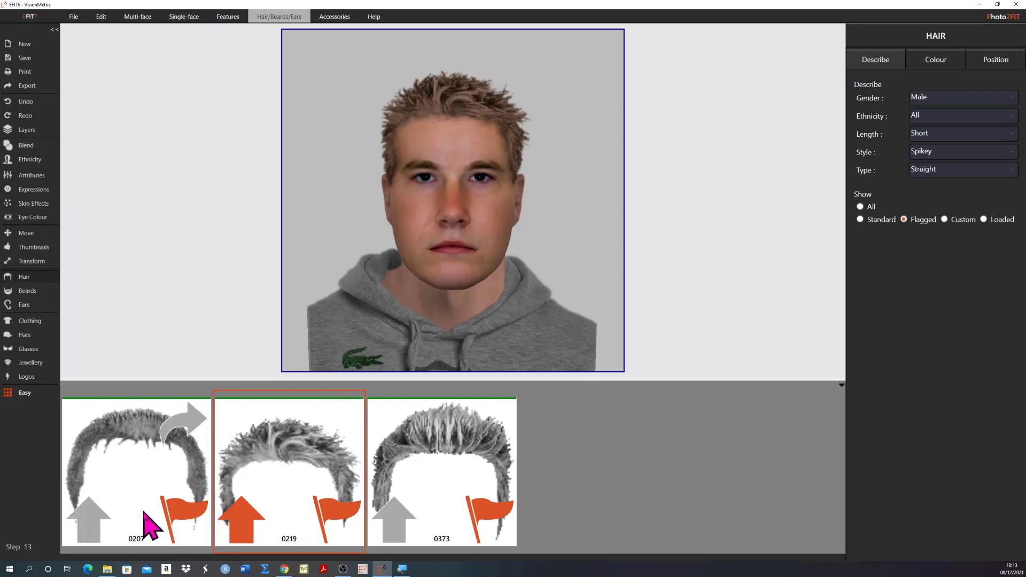
left_click(89, 514)
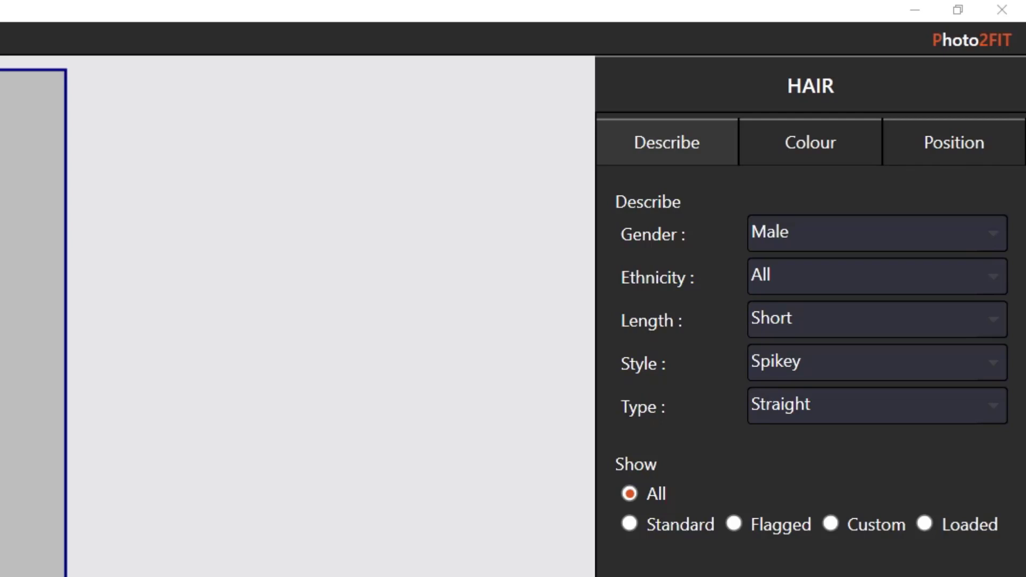
Step: Adjust the position of hairstyle 1216 on the head by nudging it left, right, down and back up
left_click(943, 148)
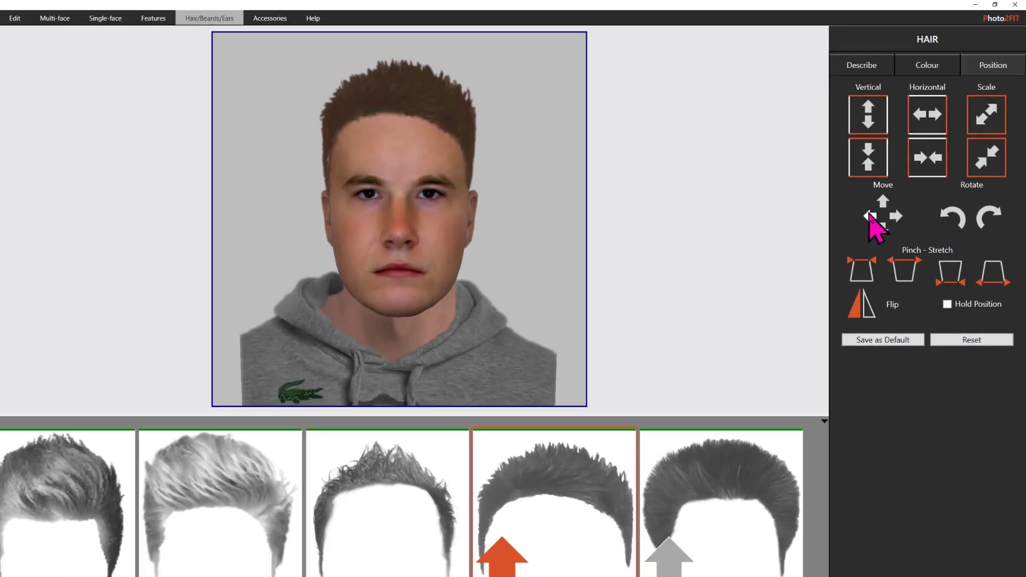
left_click(723, 418)
left_click(723, 418)
left_click(907, 198)
left_click(906, 198)
left_click(895, 210)
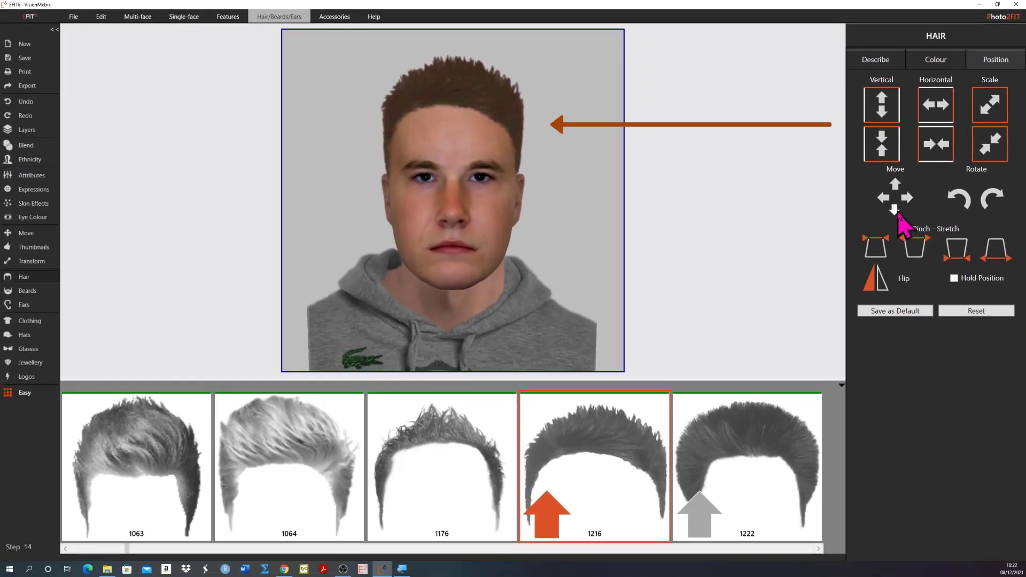
left_click(895, 210)
left_click(896, 184)
left_click(896, 184)
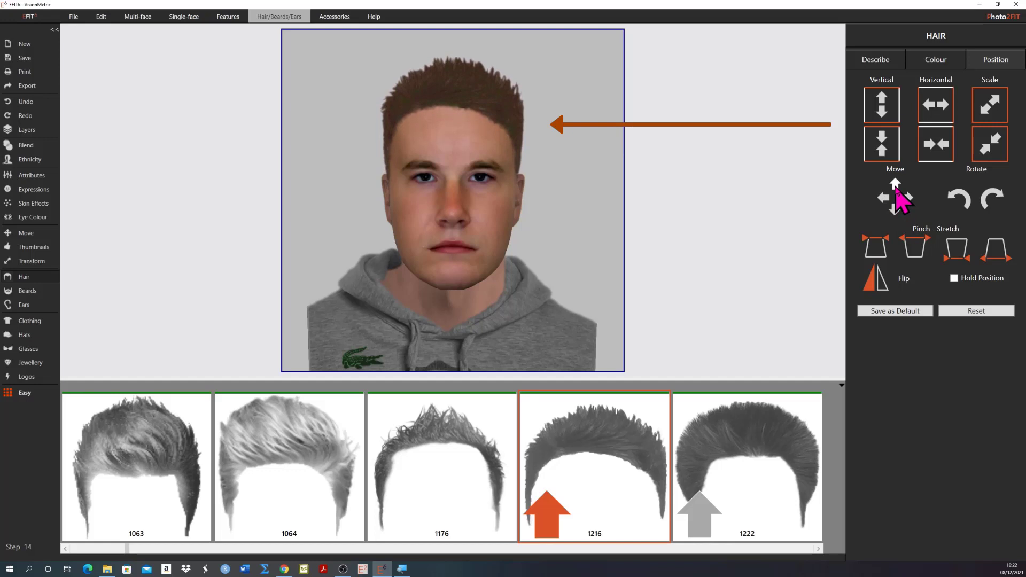
Step: Stretch hairstyle 1216 taller on the head and compress it back to its earlier height
left_click(882, 111)
left_click(882, 111)
left_click(883, 111)
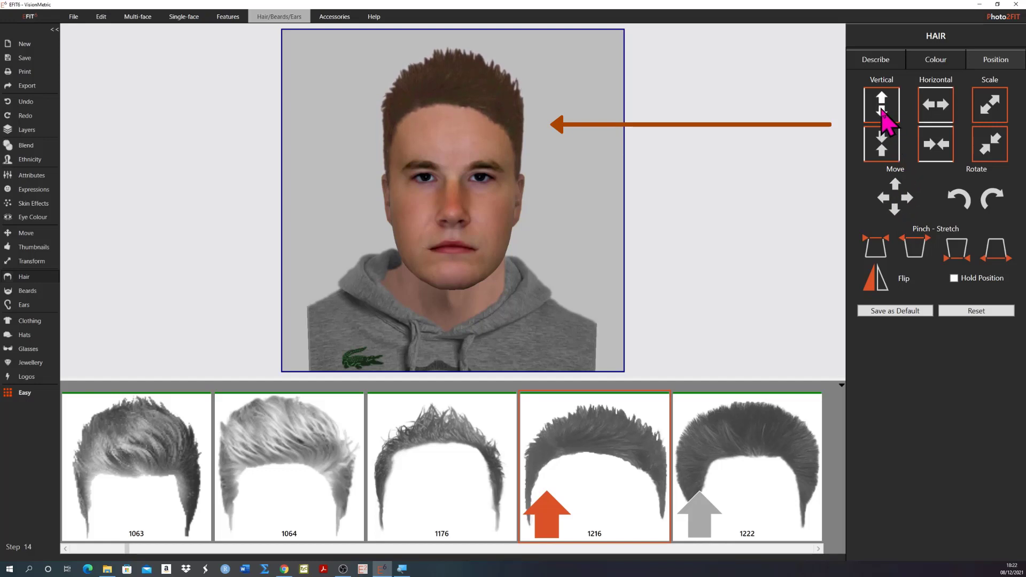
left_click(882, 150)
left_click(883, 150)
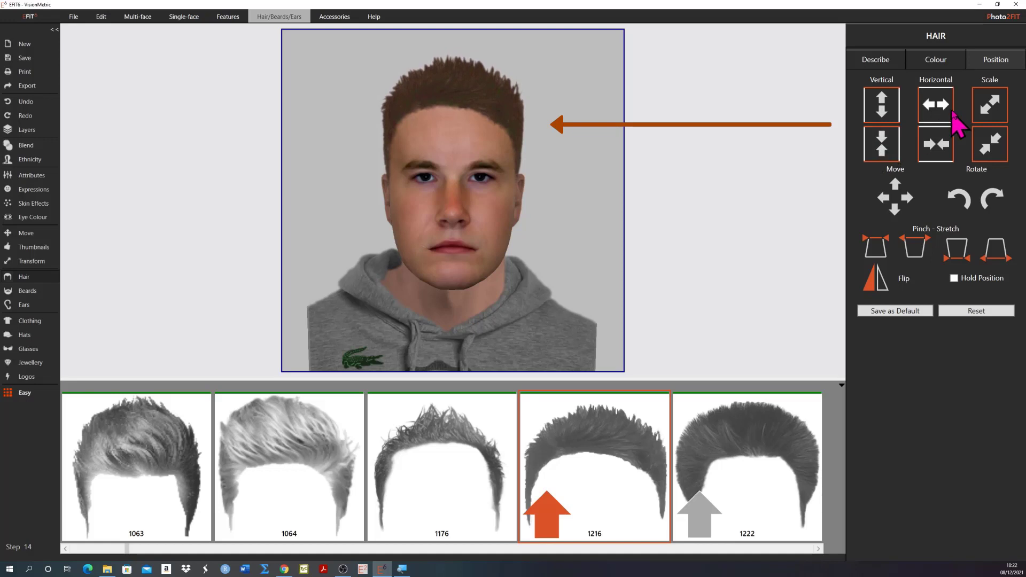
Step: Widen hairstyle 1216 horizontally past the sides of the head and narrow it back to its earlier width
left_click(936, 106)
left_click(936, 106)
left_click(936, 106)
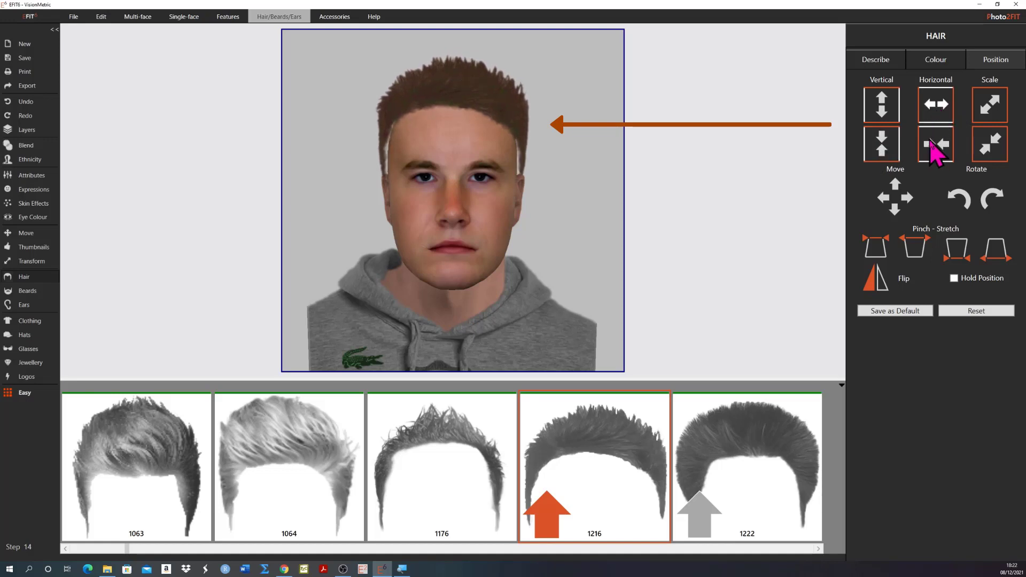
left_click(933, 146)
left_click(932, 146)
left_click(932, 146)
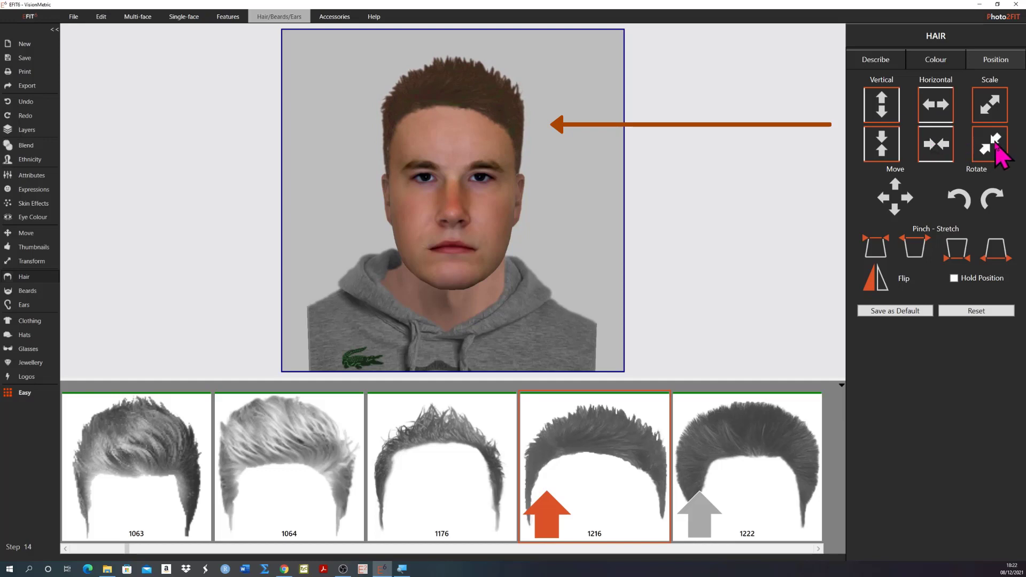
Step: Scale hairstyle 1216 up as a whole and scale it back down to fit the head
left_click(993, 107)
left_click(992, 107)
left_click(993, 107)
left_click(994, 141)
left_click(994, 140)
left_click(994, 140)
left_click(995, 140)
left_click(994, 140)
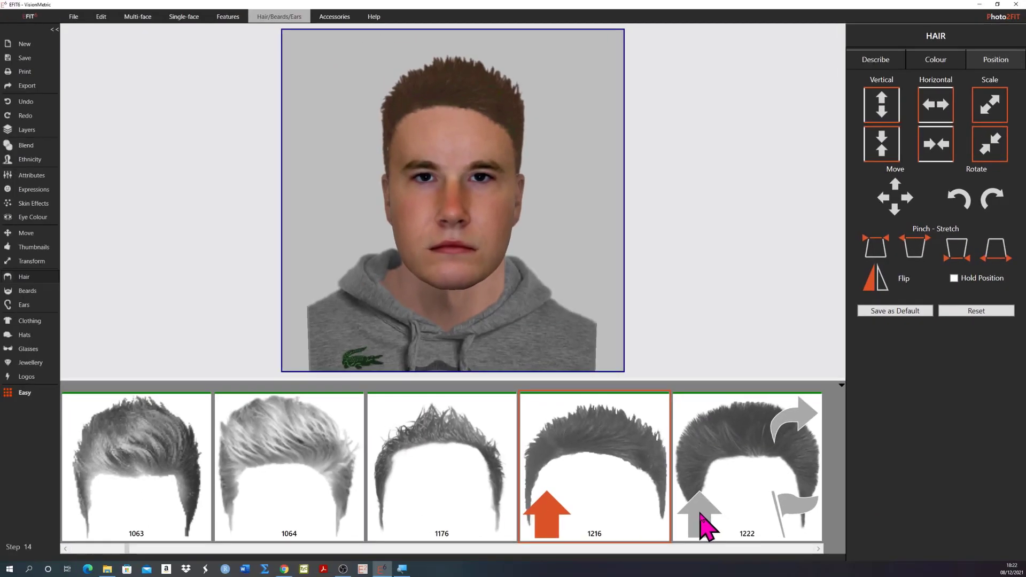
Step: Apply hairstyle 1222 to the face and repeatedly pinch its upper part inward to make it narrower
left_click(700, 521)
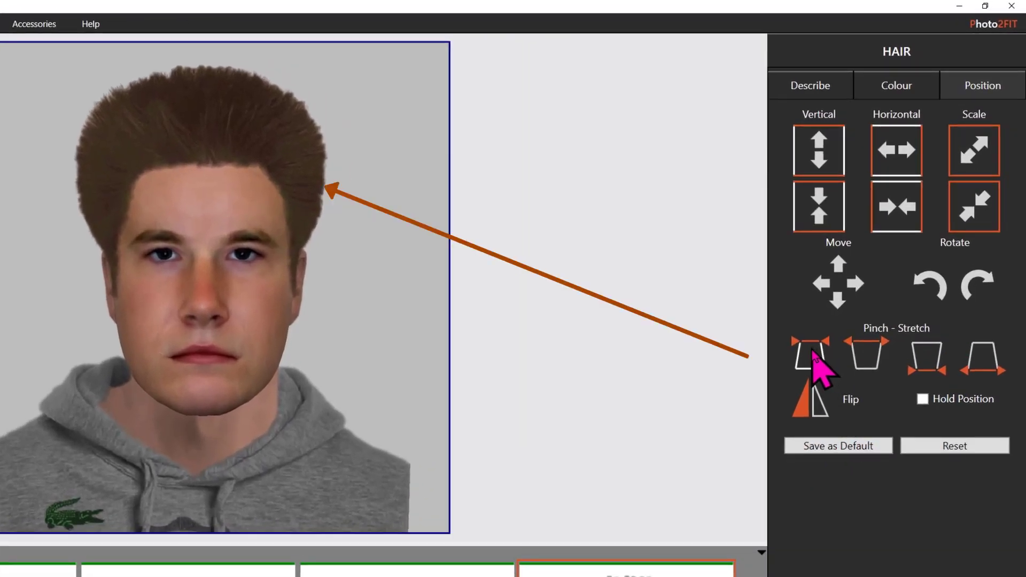
left_click(814, 354)
left_click(814, 353)
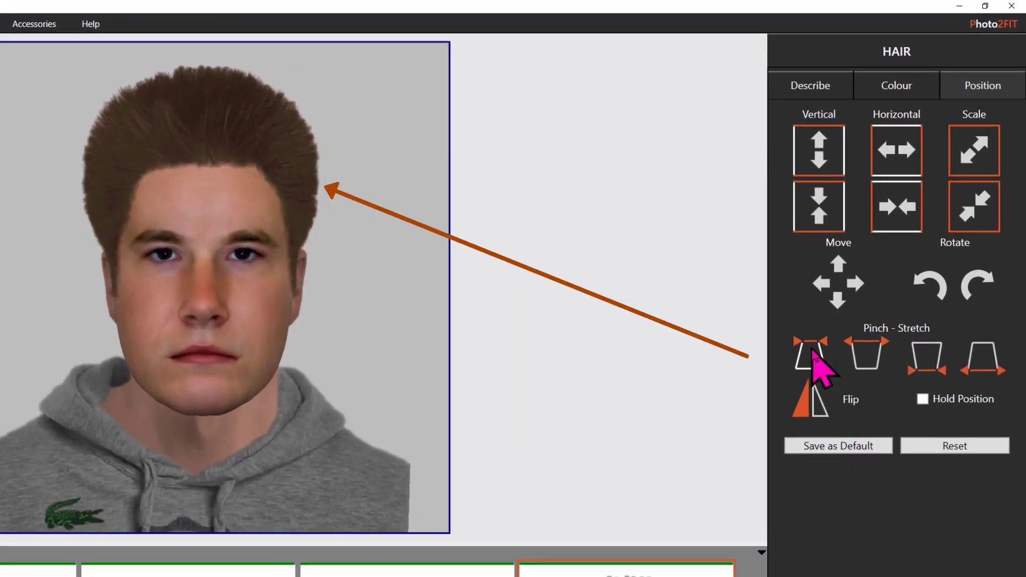
left_click(814, 353)
left_click(814, 354)
left_click(814, 354)
left_click(813, 354)
left_click(812, 354)
left_click(813, 354)
left_click(812, 354)
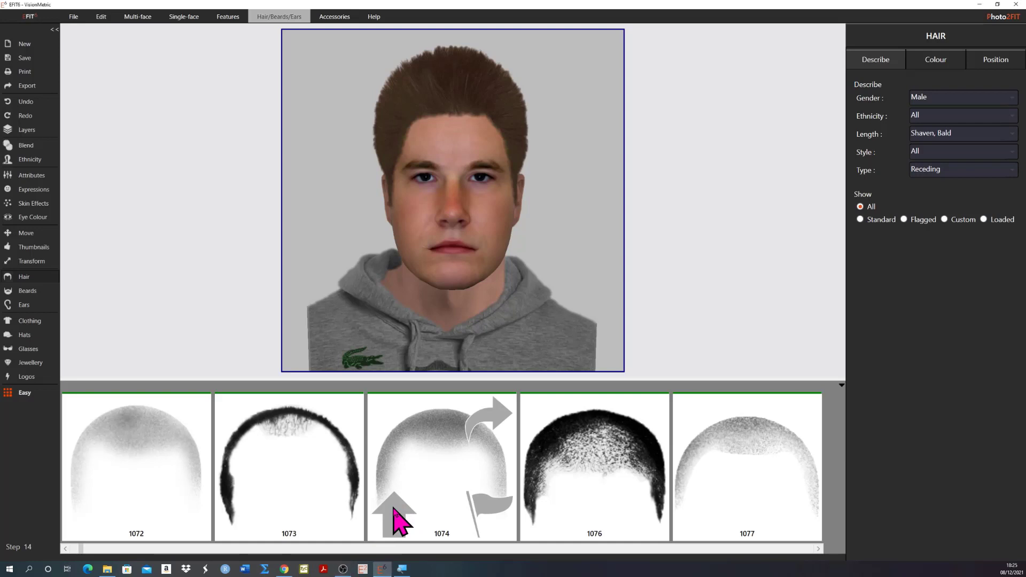
Step: Try the shaven, receding hairstyles 1074 and 1073 on the face in turn
left_click(395, 516)
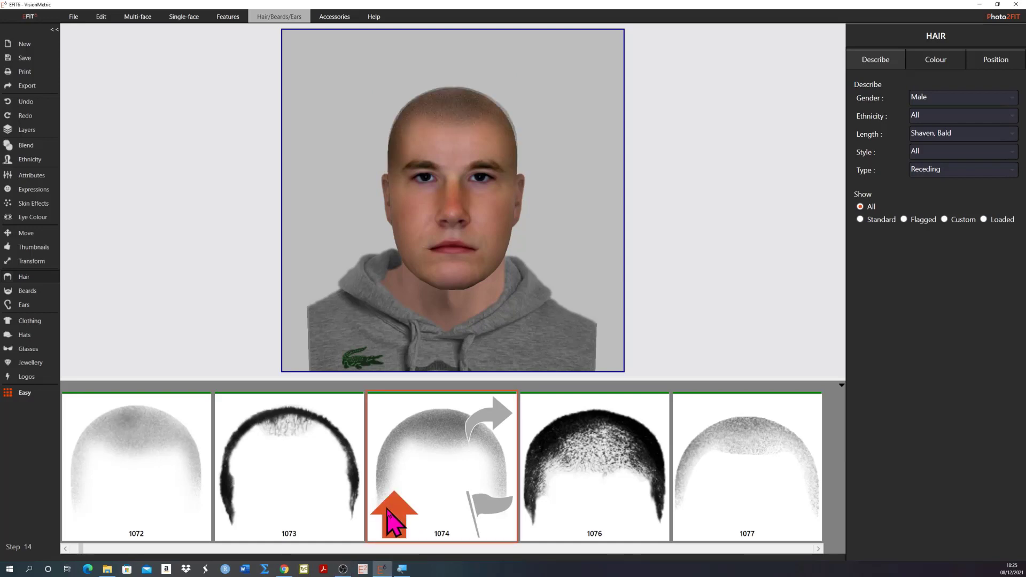
mouse_move(251, 525)
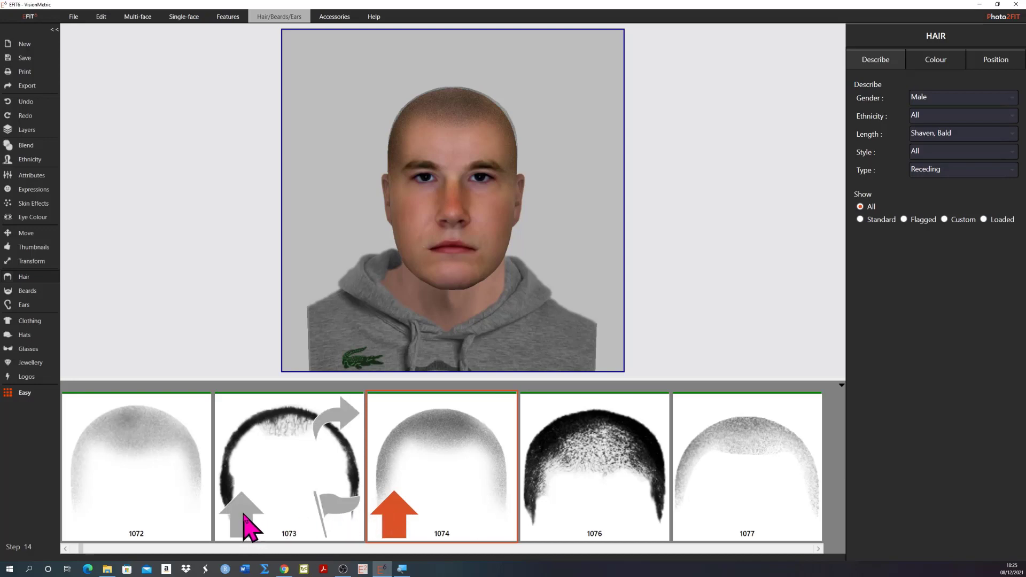
left_click(242, 516)
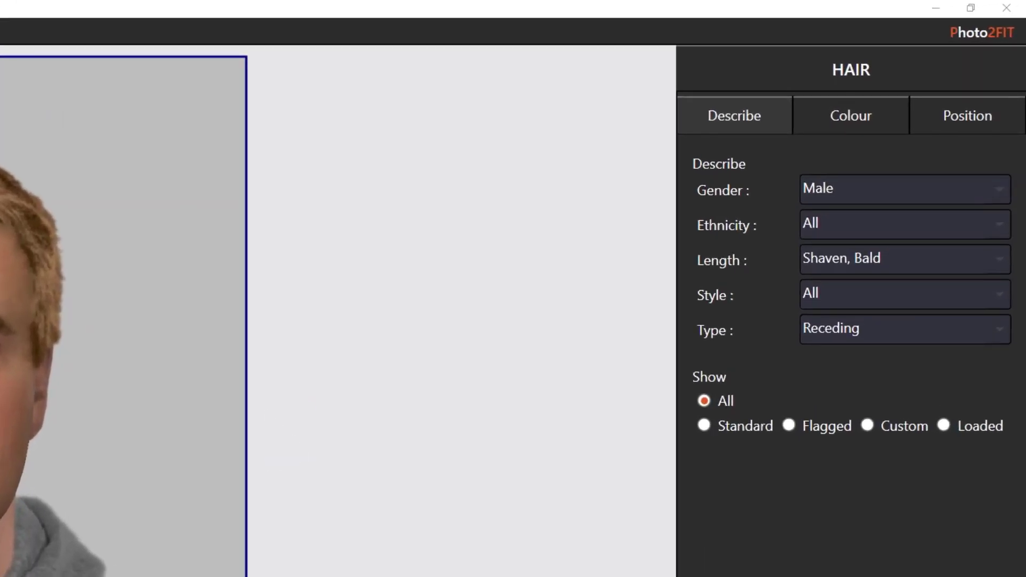
Step: Try light blonde, dark grey, ginger, white and grey standard colours on the hair in turn
left_click(856, 112)
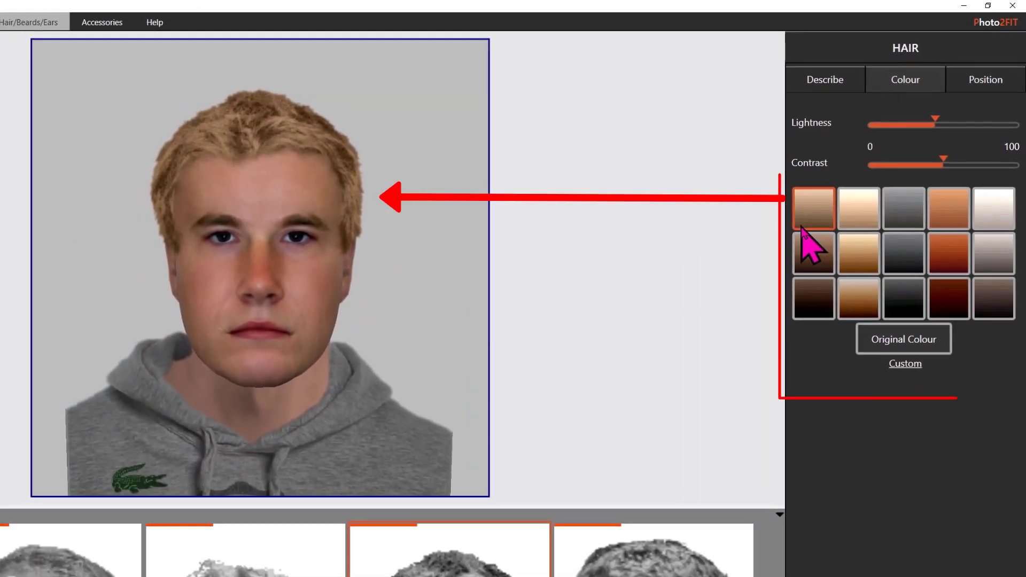
left_click(858, 217)
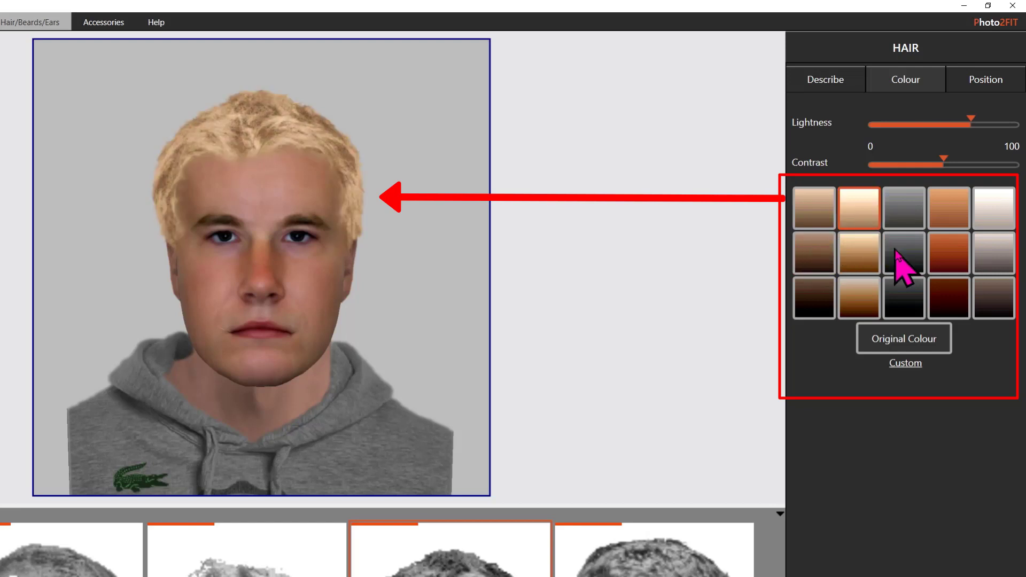
left_click(897, 252)
left_click(941, 256)
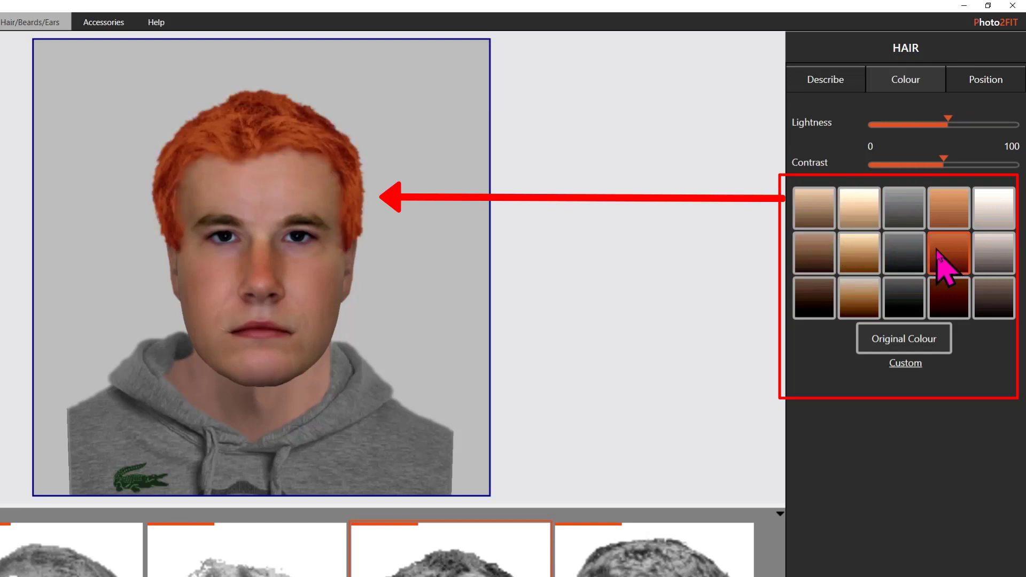
left_click(988, 224)
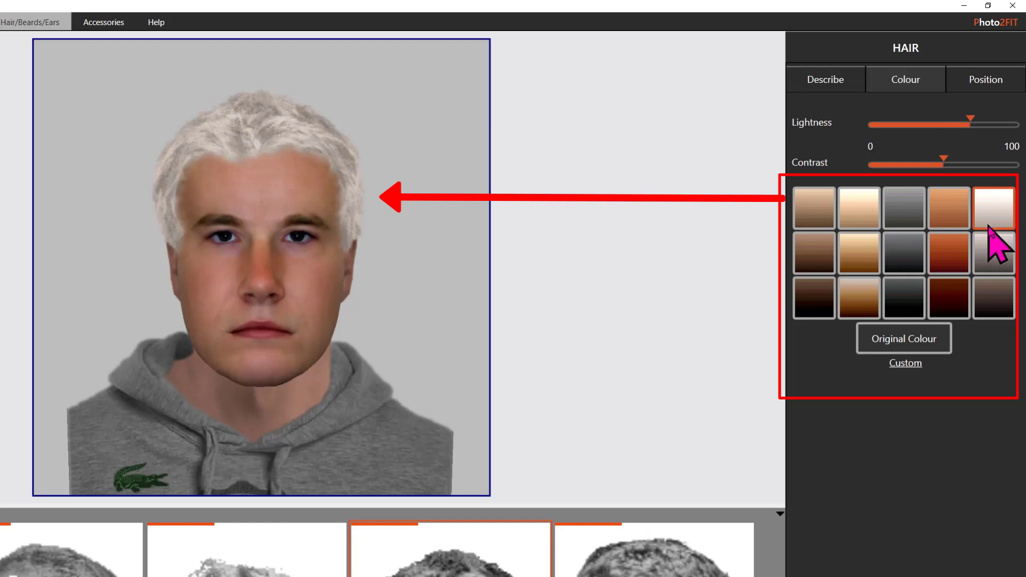
left_click(992, 258)
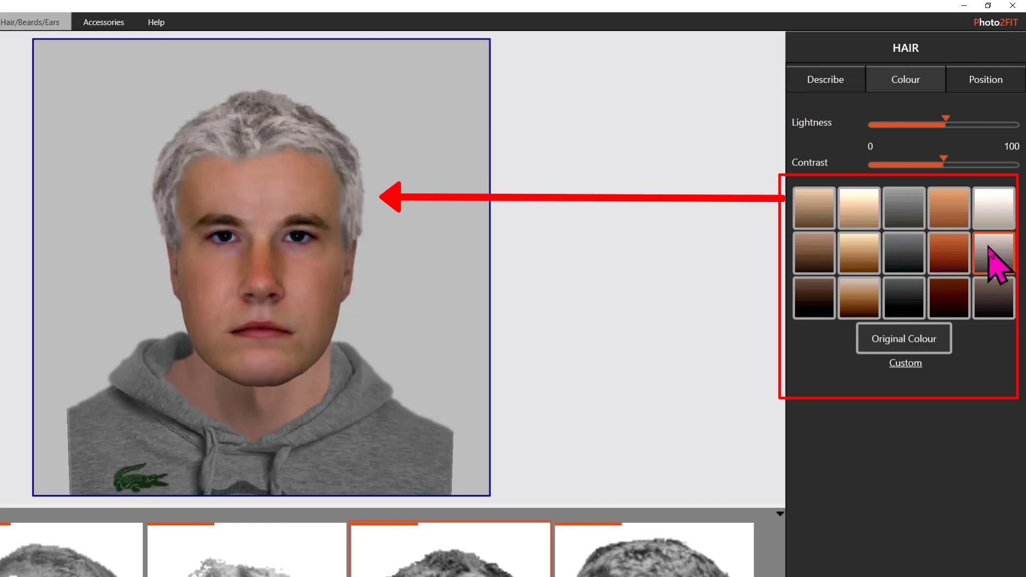
Step: Apply light blonde and then white to the hair, reducing the lightness of each colour to just below the middle of its range
left_click(857, 214)
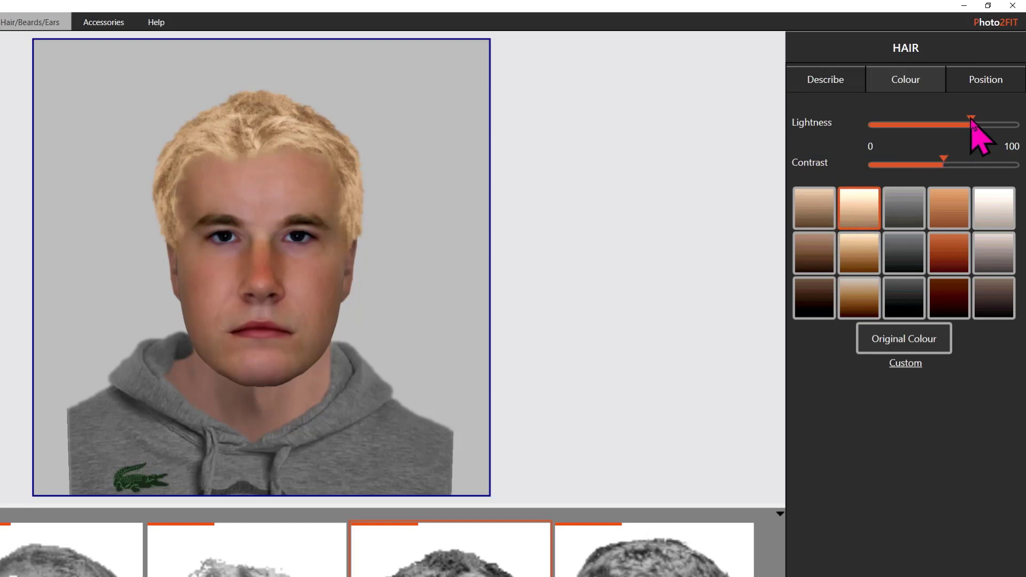
left_click_drag(969, 119, 960, 118)
left_click_drag(958, 119, 939, 119)
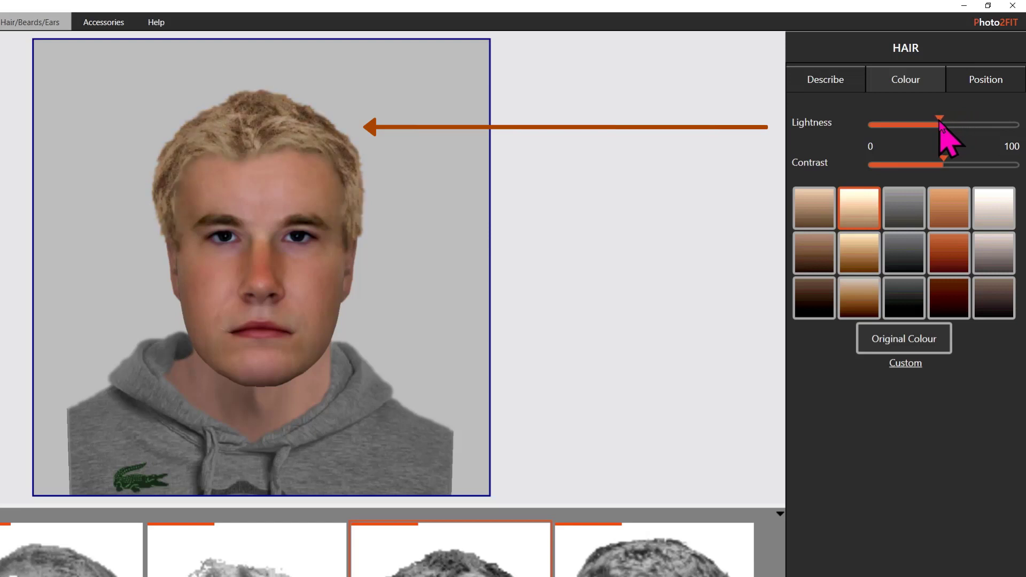
left_click(992, 220)
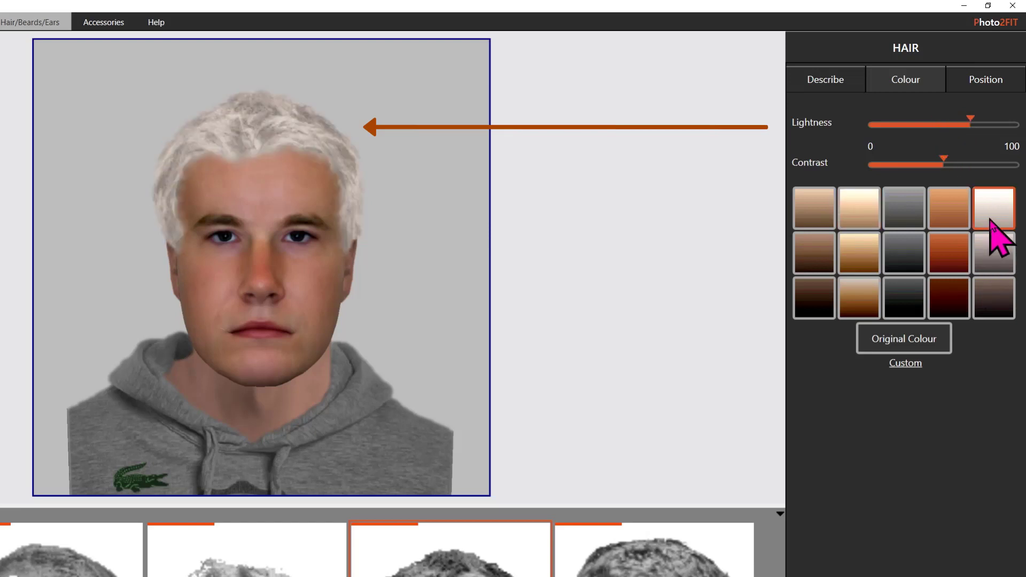
left_click_drag(970, 120, 936, 124)
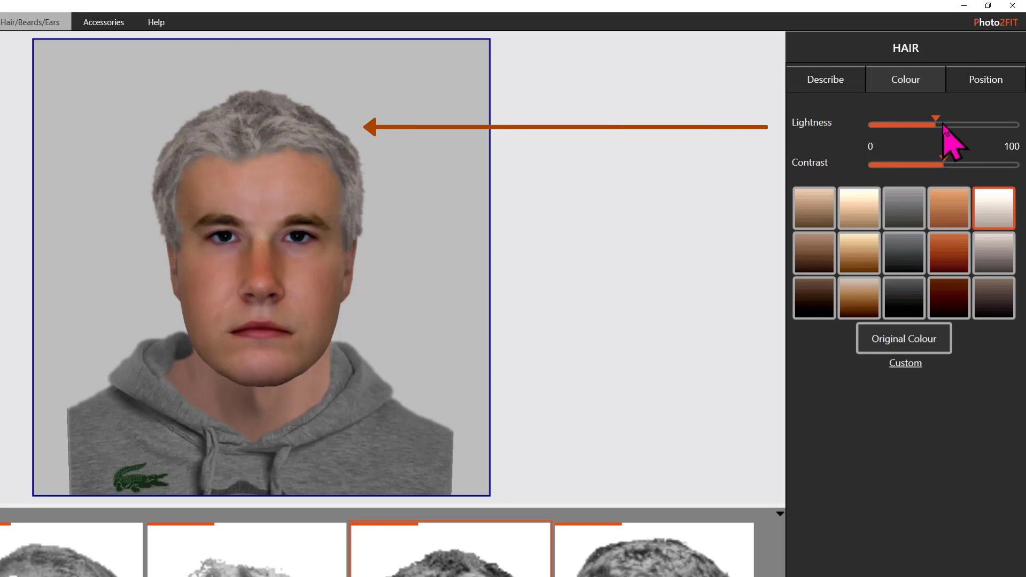
Step: Give the hair a vivid purple custom colour by adjusting hue and shade, and choose the first custom colour slot
left_click(904, 365)
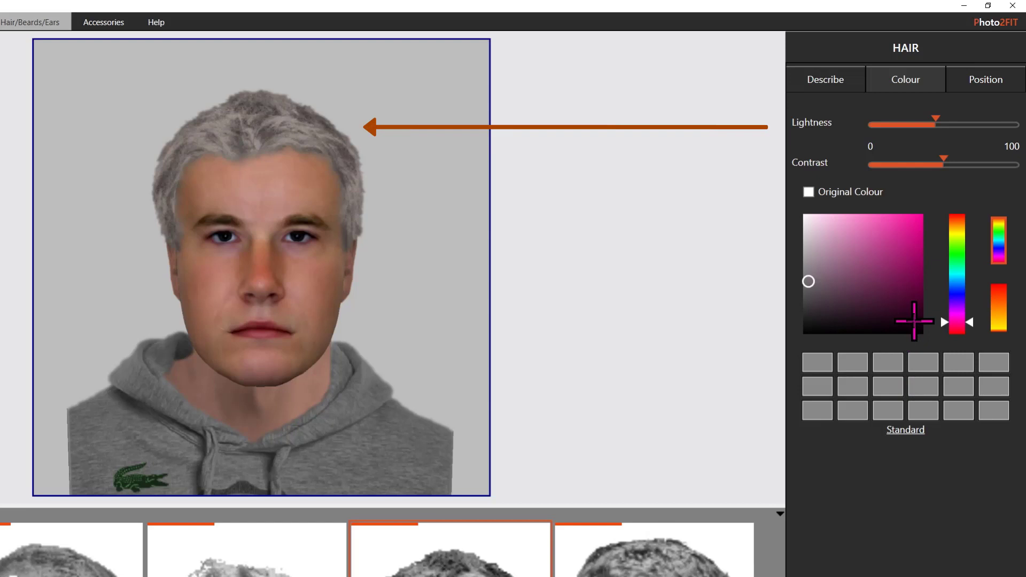
left_click(943, 319)
left_click_drag(942, 316, 943, 301)
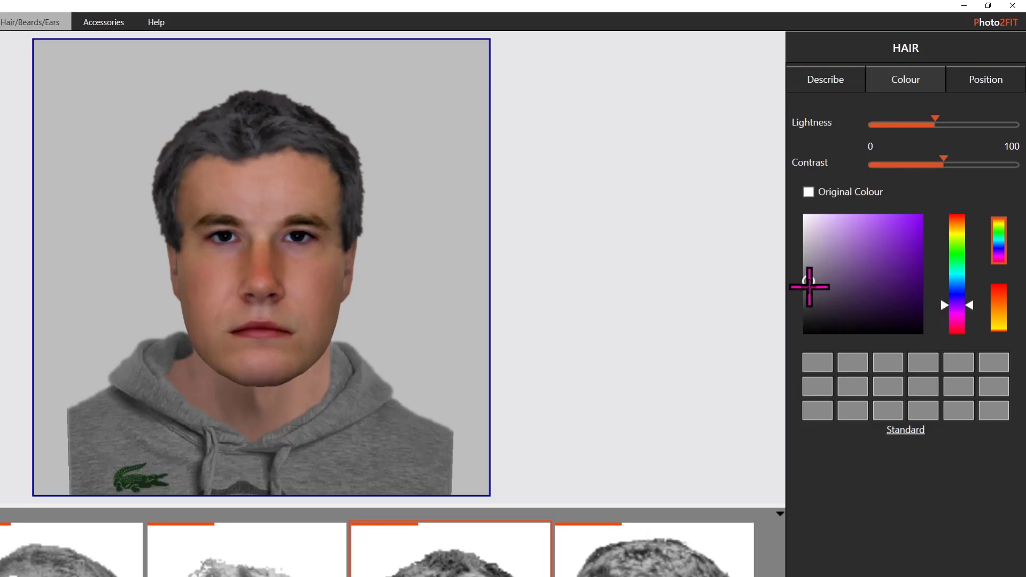
left_click_drag(809, 287, 872, 255)
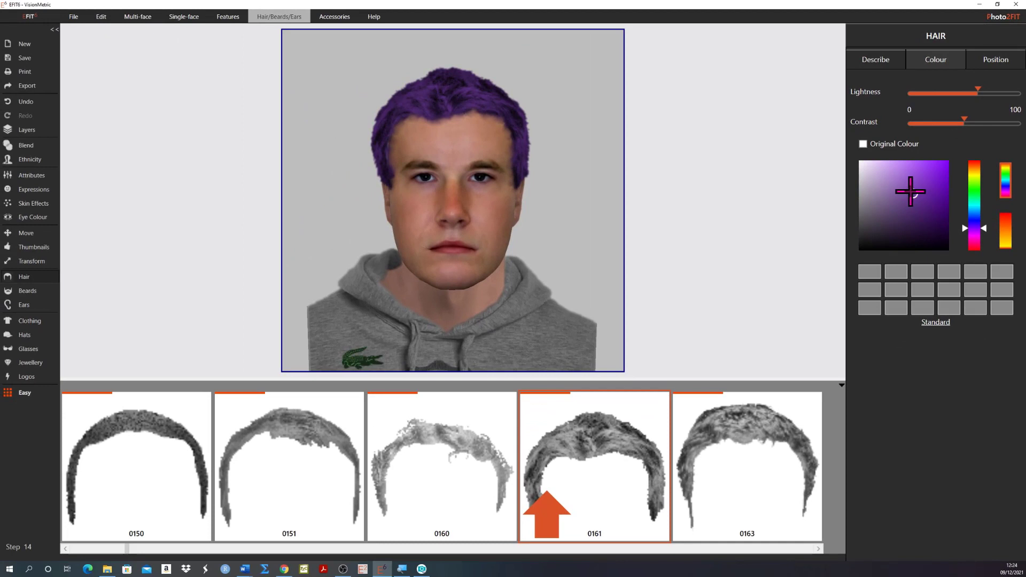
left_click_drag(911, 191, 892, 211)
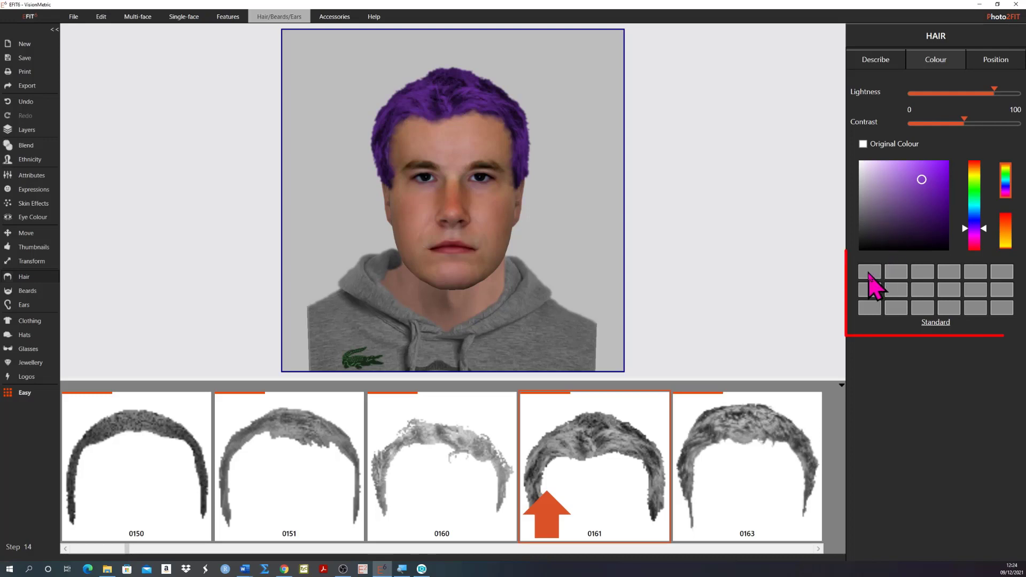
left_click(869, 273)
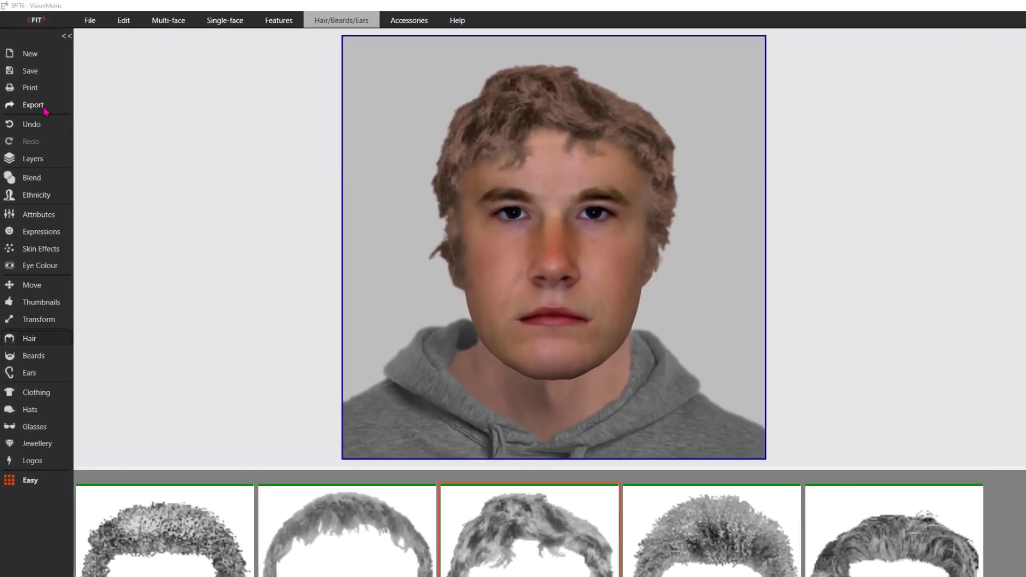
Step: Export the 0060 (hair) layer to the image editor, including the other layers as background and foreground
left_click(45, 110)
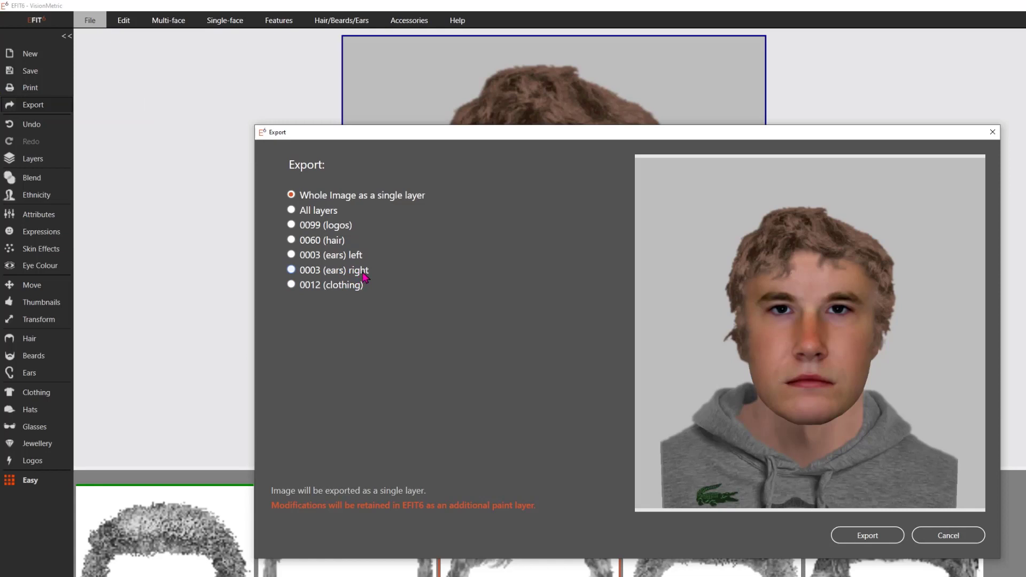
left_click(292, 240)
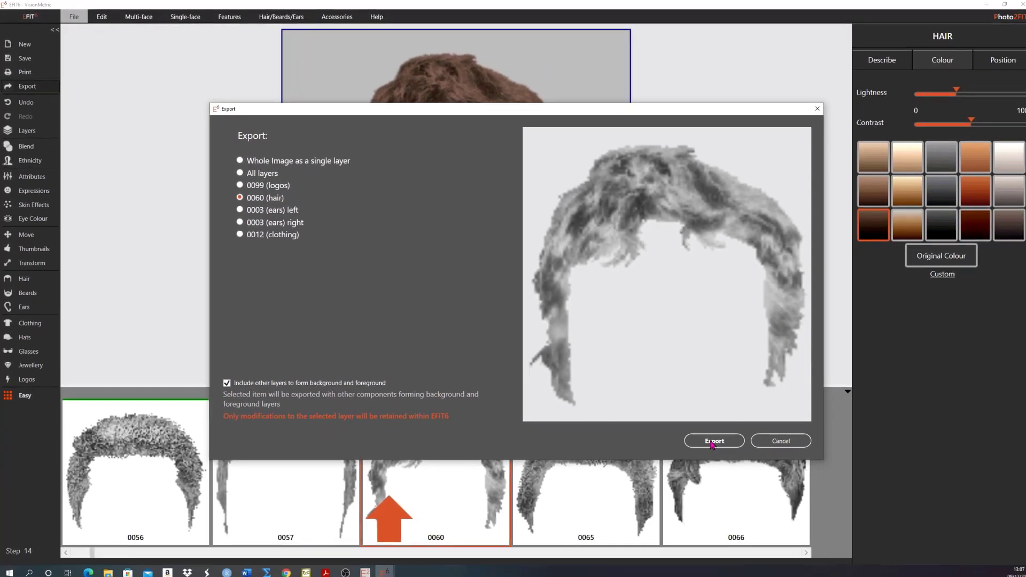
left_click(707, 440)
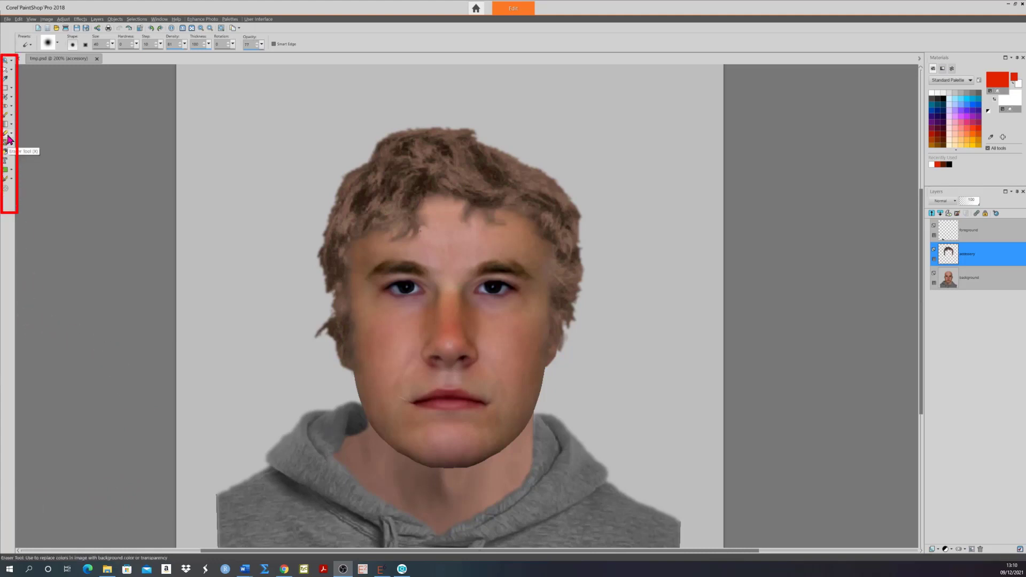
Step: In Corel PaintShop Pro, erase the ragged lower hair and fringe to shorten the style, and save tmp.psd while closing the editor
mouse_move(348, 389)
left_mouse_down()
mouse_move(342, 344)
mouse_move(348, 370)
mouse_move(305, 310)
mouse_move(321, 360)
mouse_move(308, 327)
mouse_move(324, 351)
mouse_move(327, 322)
mouse_move(323, 337)
mouse_move(354, 384)
mouse_move(319, 308)
mouse_move(319, 325)
mouse_move(346, 345)
mouse_move(330, 327)
mouse_move(332, 352)
mouse_move(341, 327)
left_mouse_up()
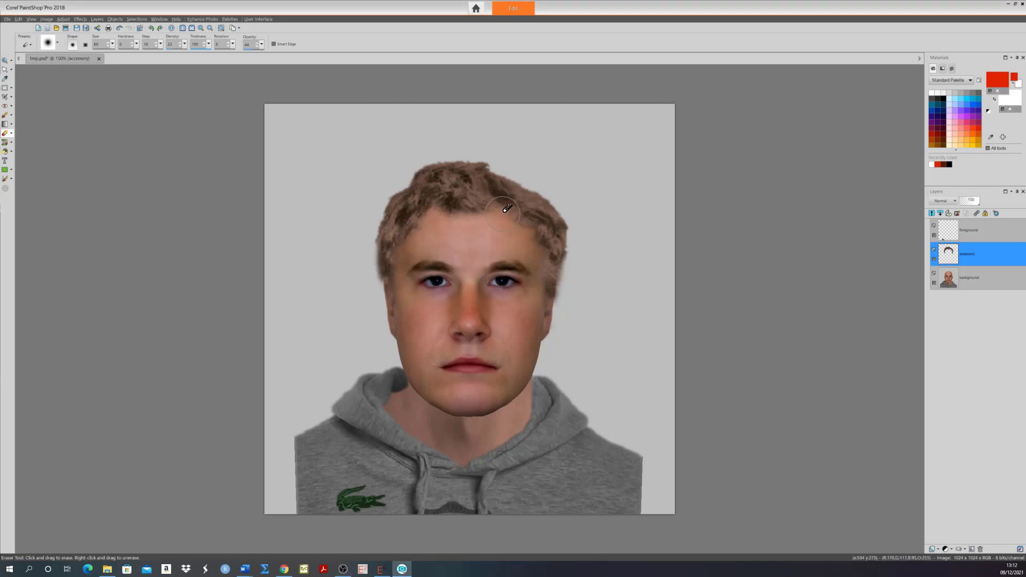
left_click(1023, 8)
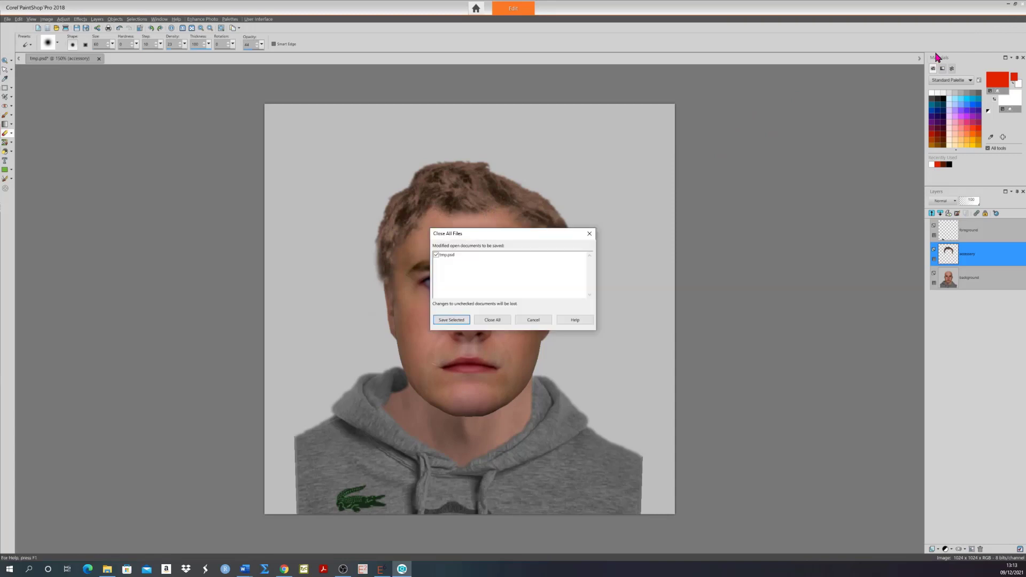
left_click(452, 321)
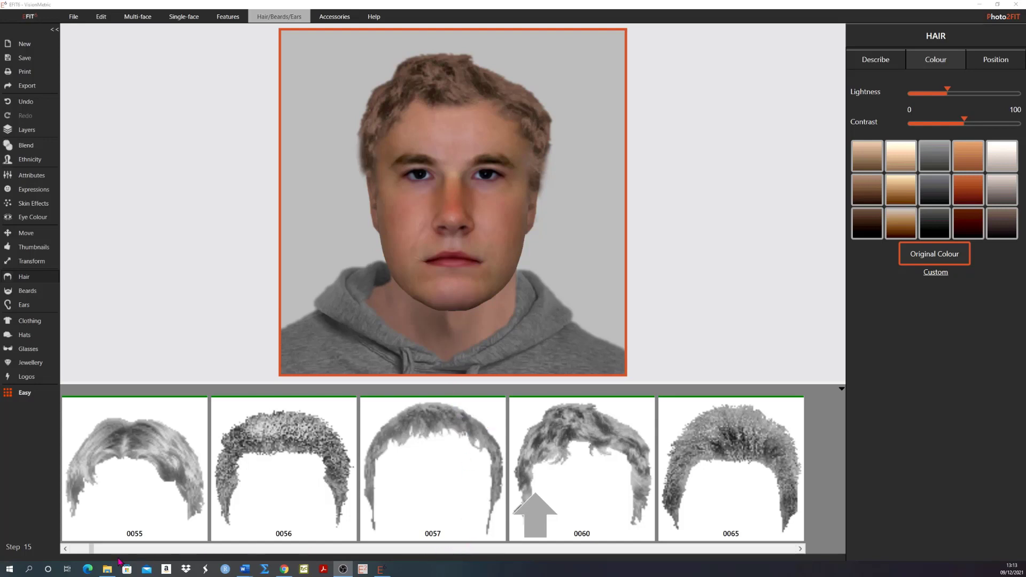
Step: Locate the edited hairstyle U:0009 at the start of the hair list and recolour it, trying light brown before mid brown
left_click_drag(93, 549, 68, 552)
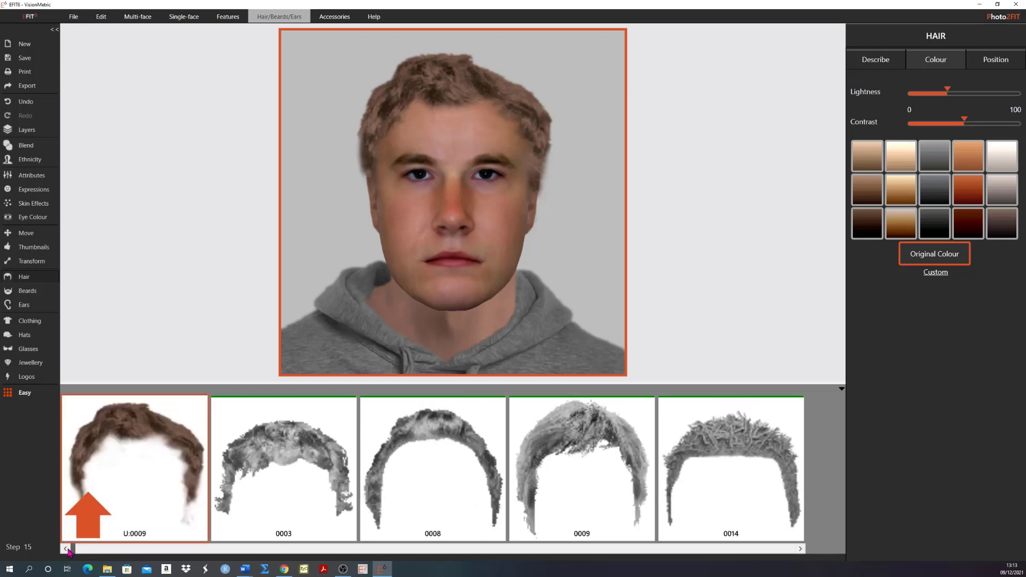
mouse_move(107, 517)
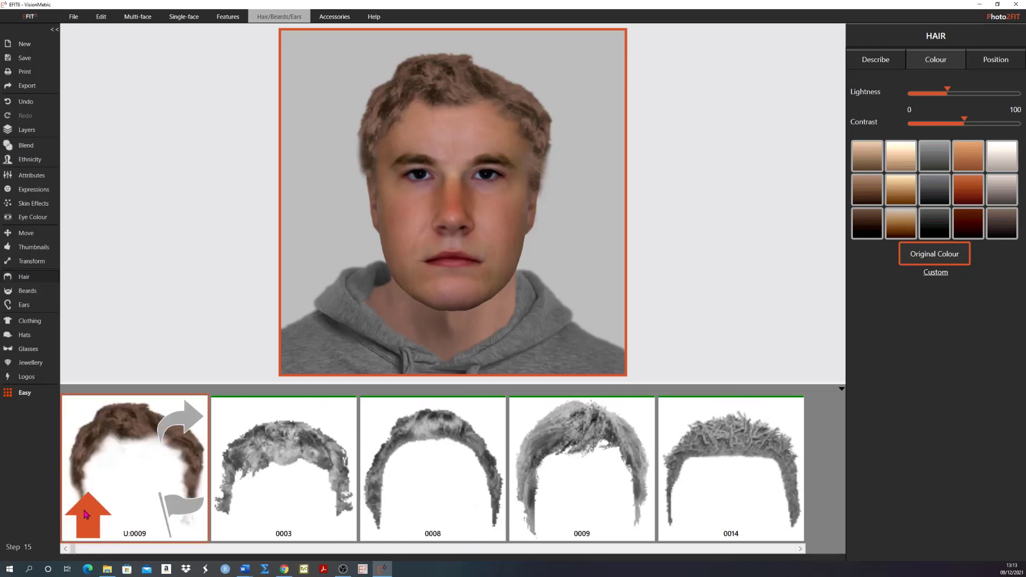
left_click(85, 514)
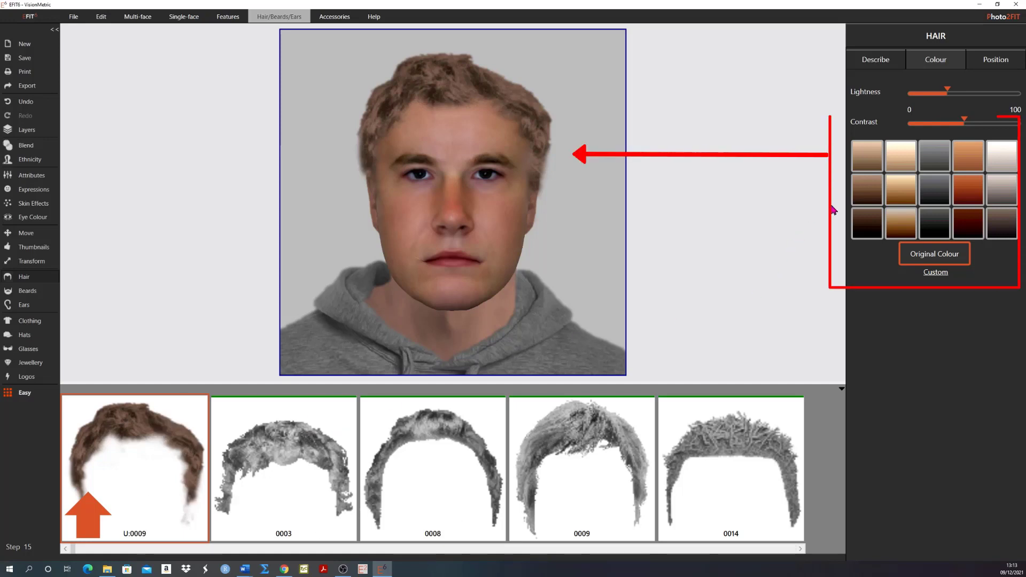
left_click(871, 163)
left_click(872, 187)
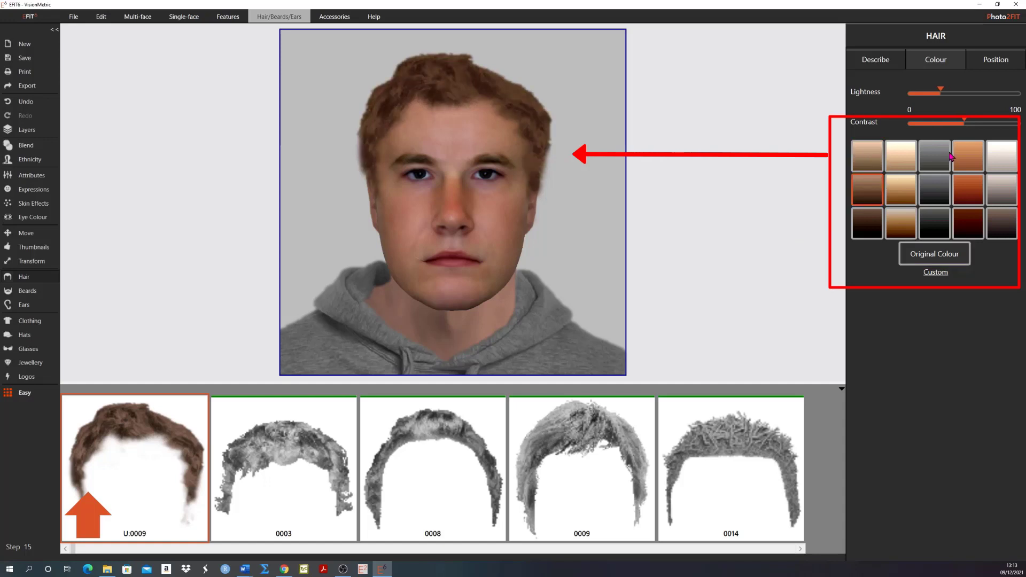
Step: Recolour the U:0009 hair, trying golden blonde, dark grey and light ginger before settling on the lightest grey swatch
left_click(946, 156)
left_click(909, 191)
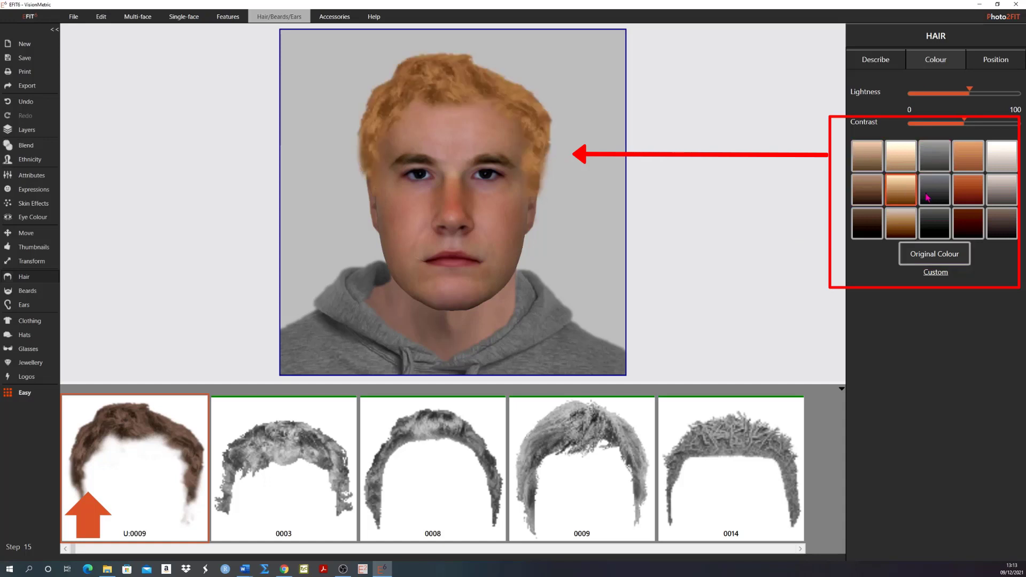
left_click(939, 197)
left_click(967, 167)
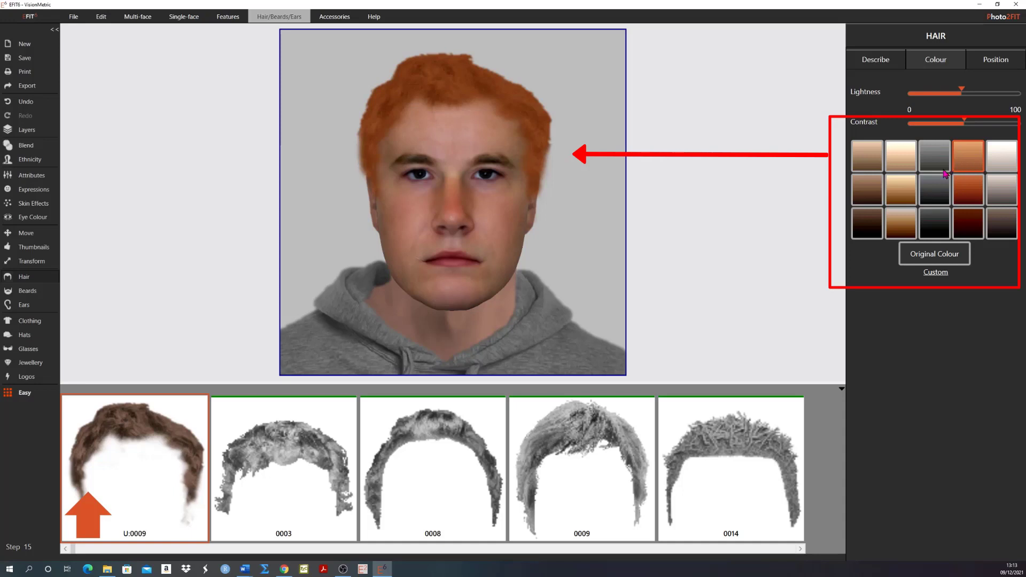
left_click(934, 164)
Step: Nudge the U:0009 hair leftwards and back to the right, and stretch its upper edge outward
left_click(993, 58)
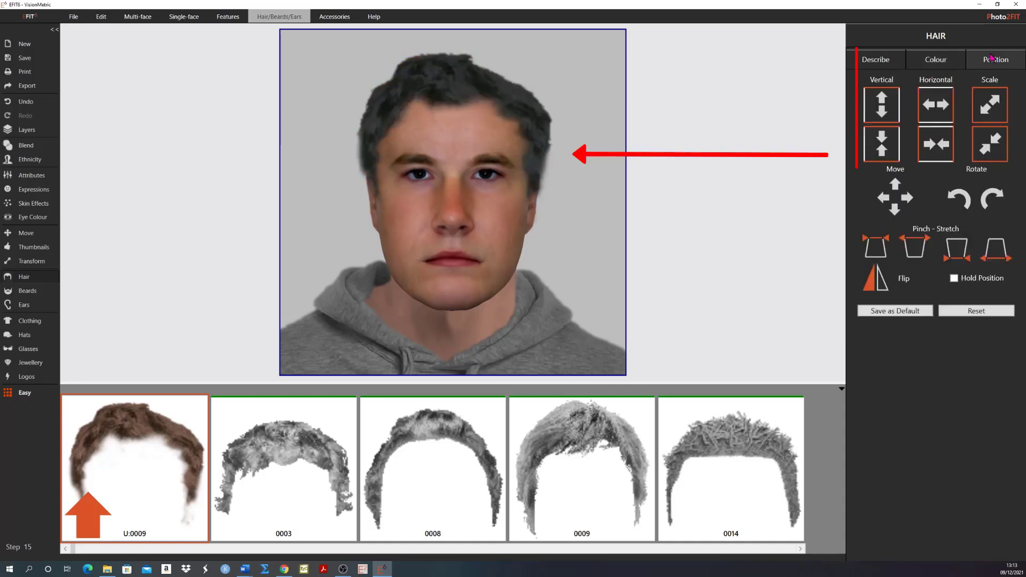
left_click(886, 200)
left_click(886, 200)
left_click(886, 200)
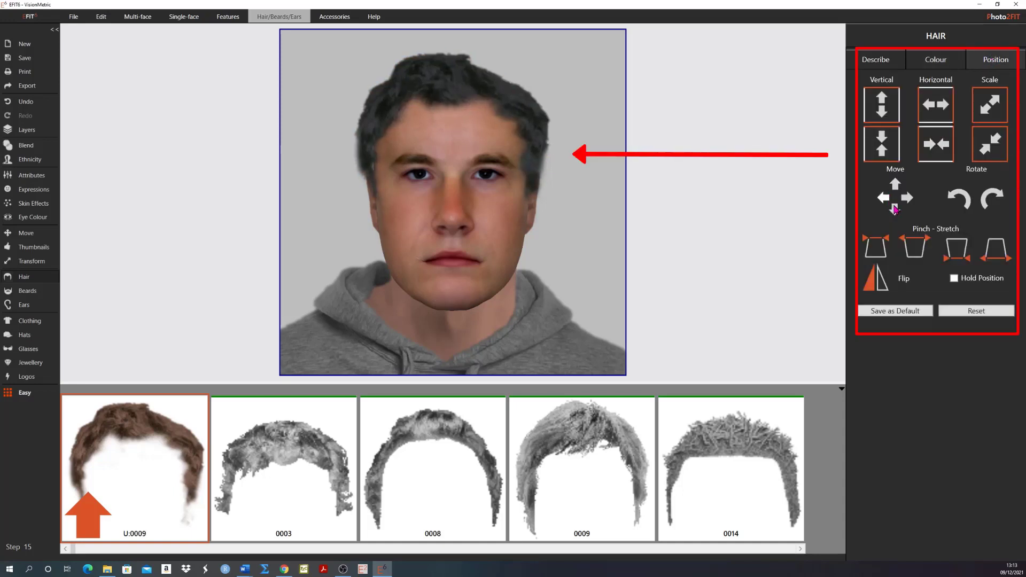
left_click(907, 198)
left_click(907, 198)
left_click(907, 198)
left_click(908, 198)
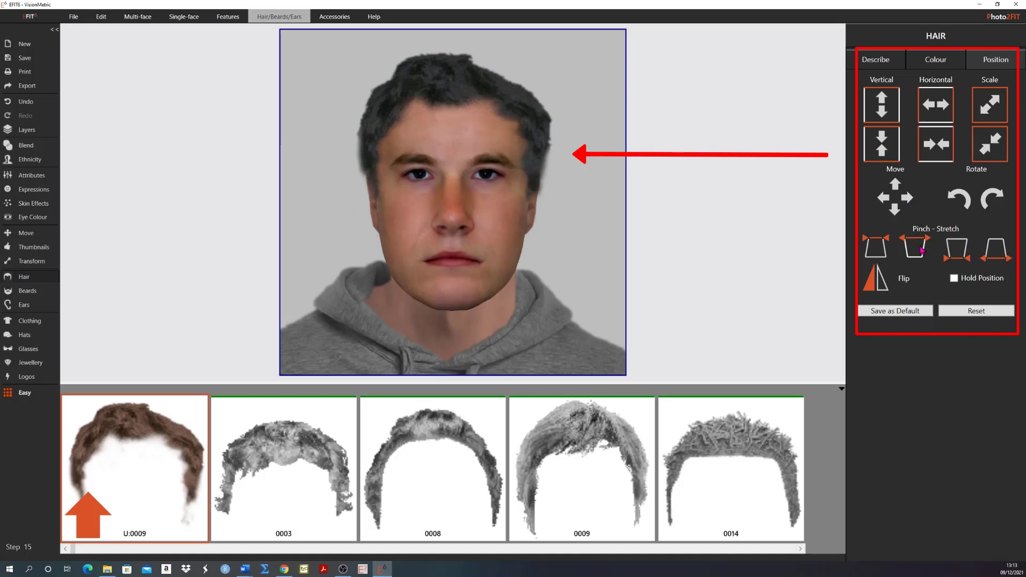
left_click(916, 242)
left_click(915, 241)
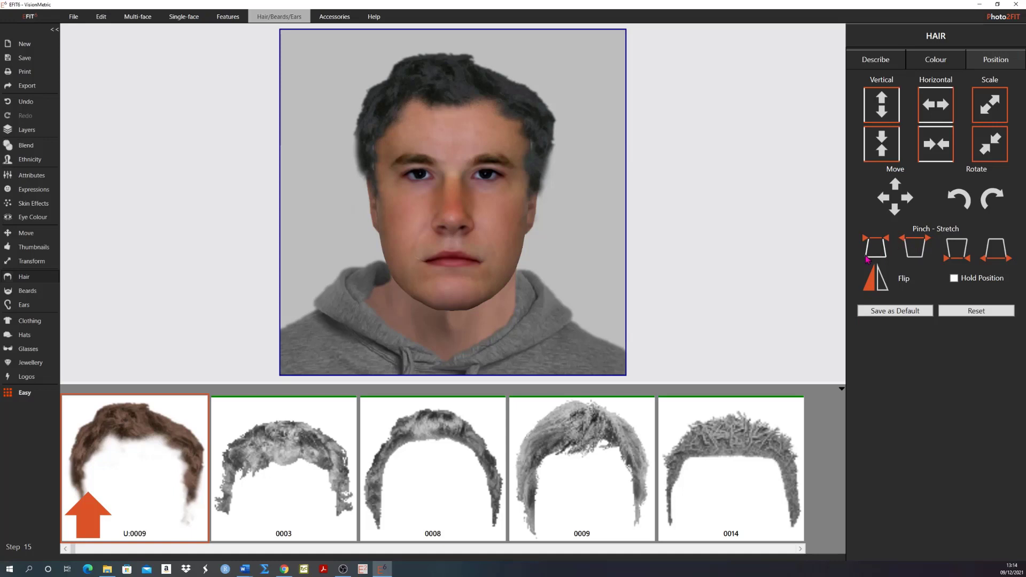
Step: Replace the face's hair with hairstyle 0003 and delete the custom hairstyle U:0009
mouse_move(254, 510)
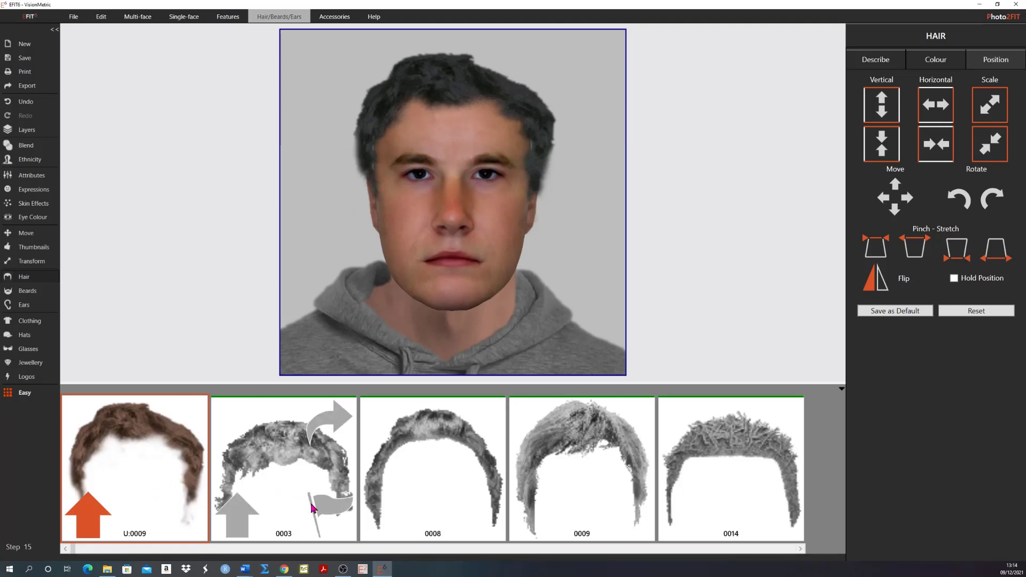
left_click(250, 522)
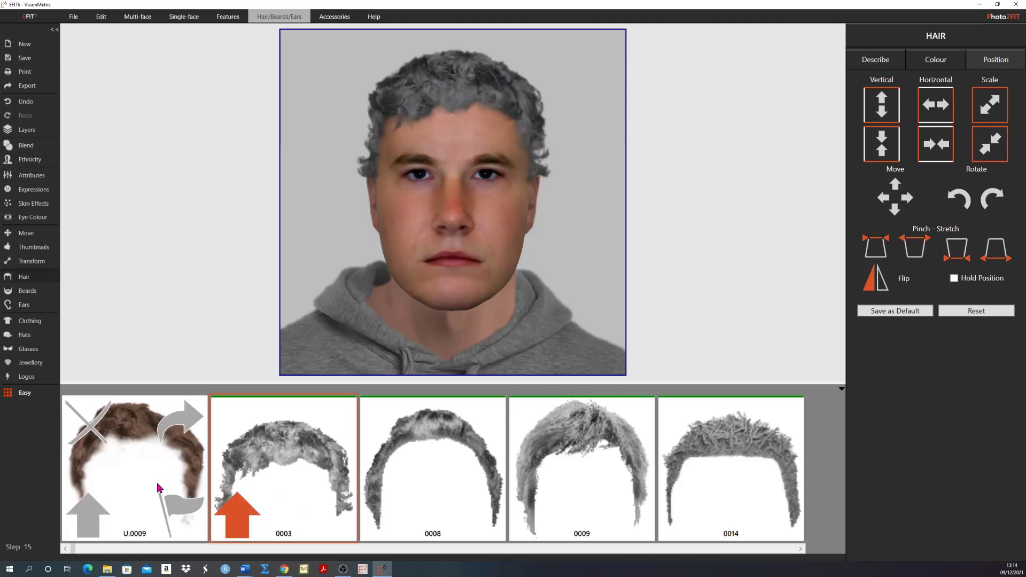
left_click(93, 433)
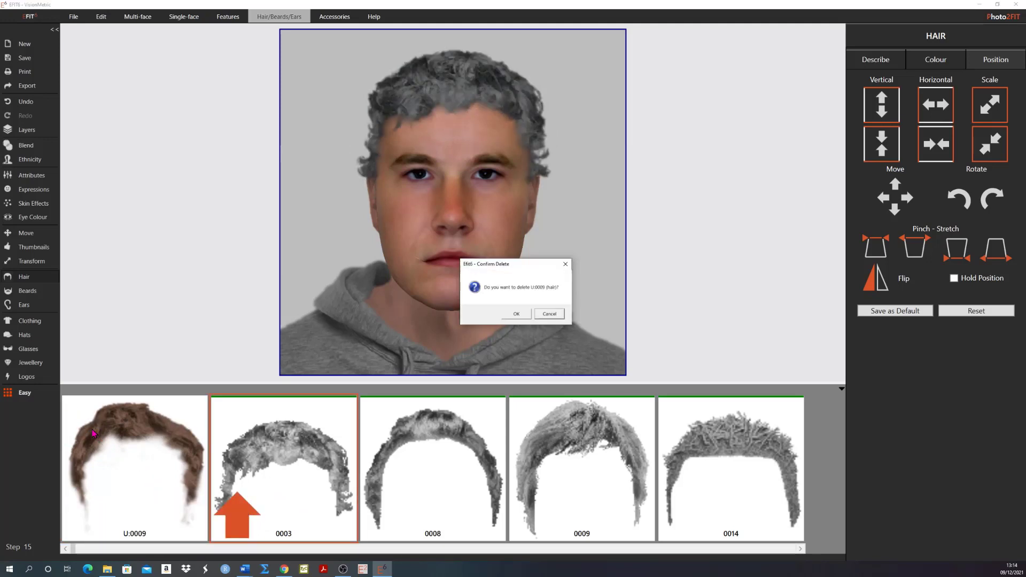
left_click(516, 315)
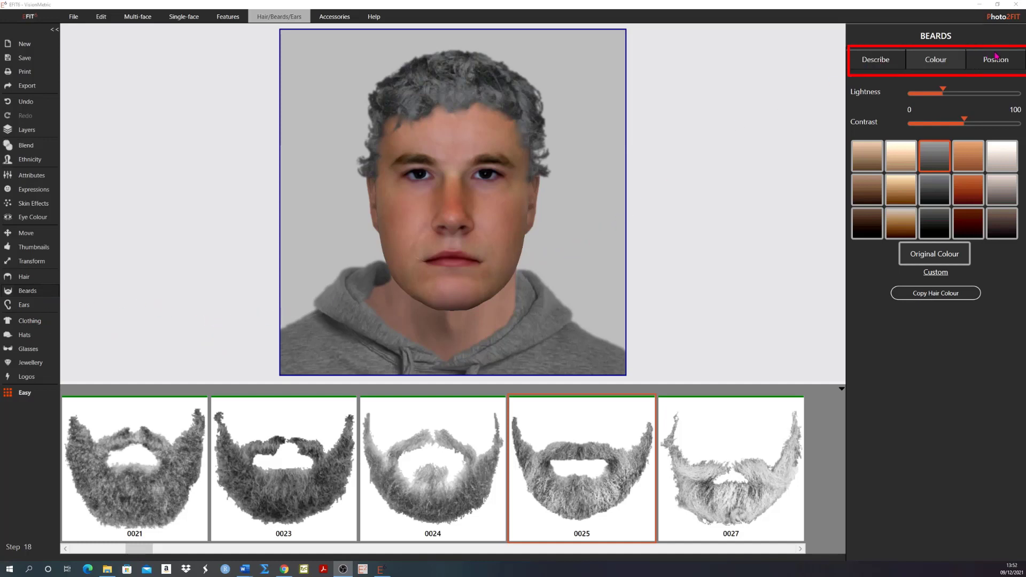
Step: Show the Full Beard type, browse the beards and apply beard 0025 to the face
left_click(901, 63)
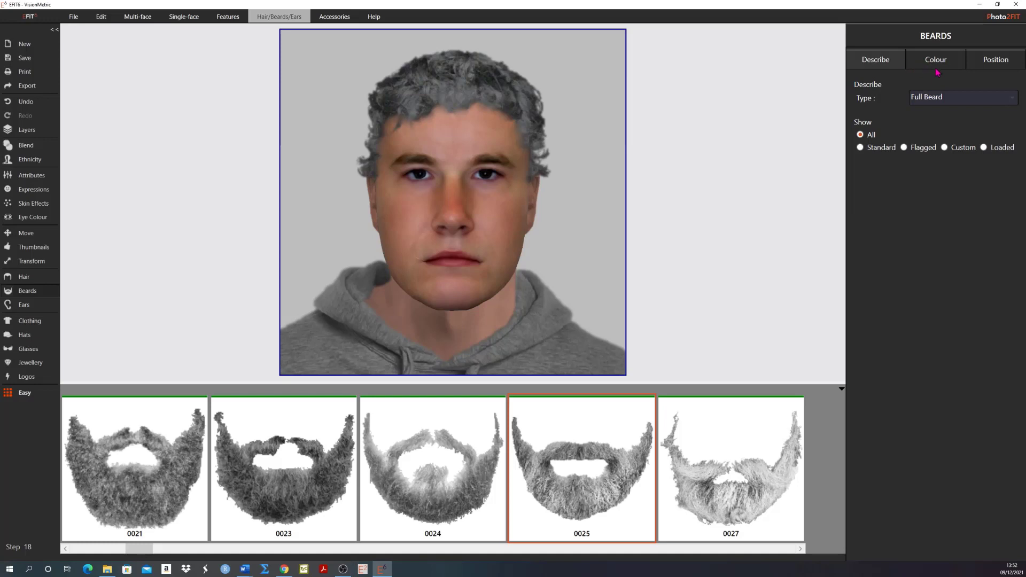
left_click(1012, 99)
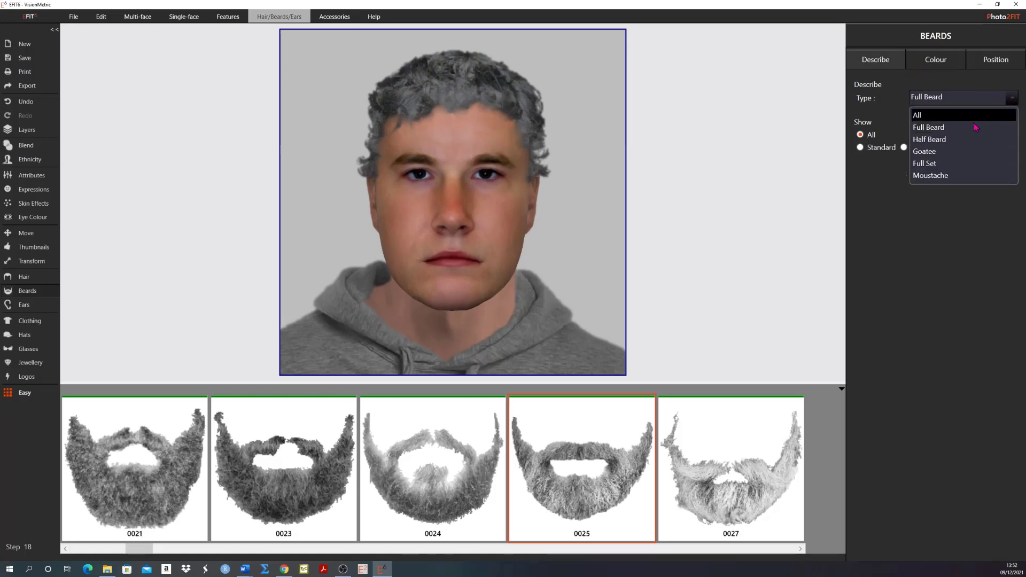
left_click(940, 129)
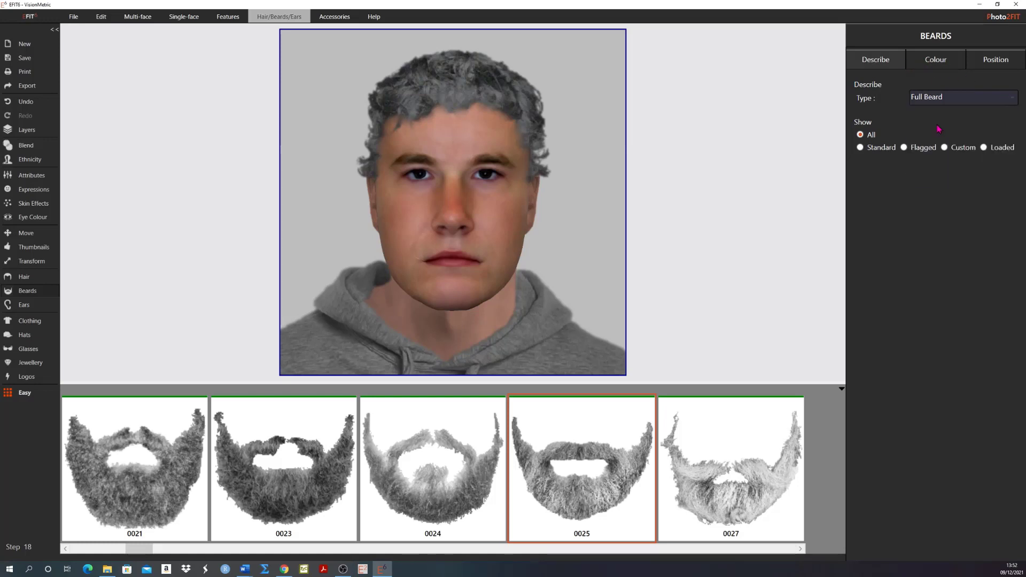
left_click(408, 552)
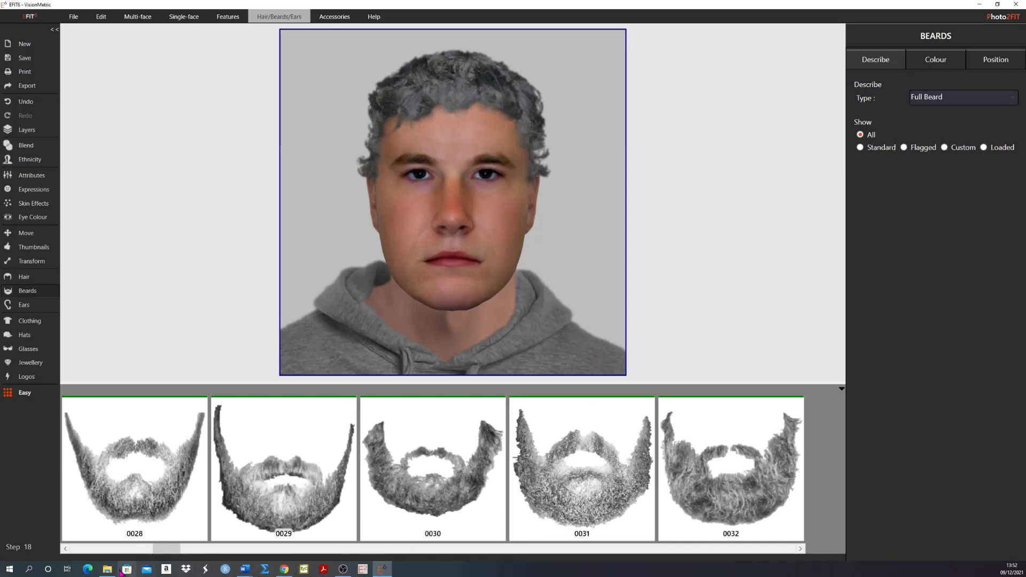
left_click(123, 551)
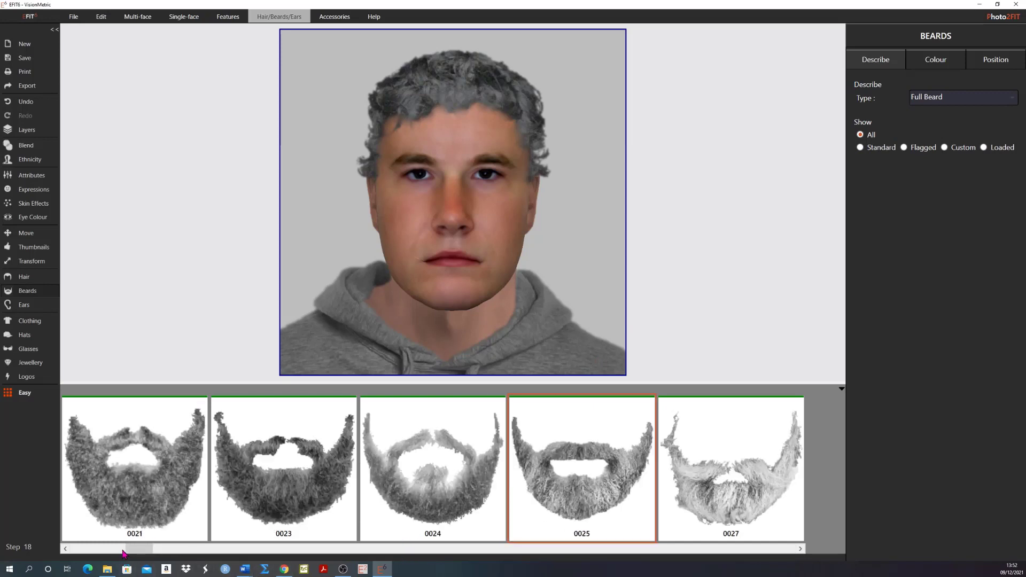
mouse_move(532, 514)
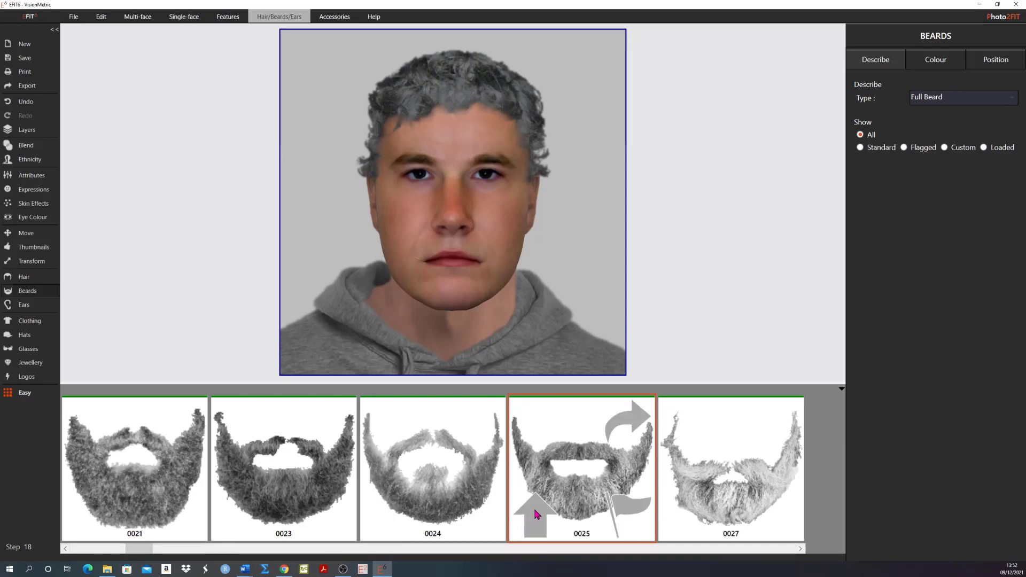
left_click(536, 514)
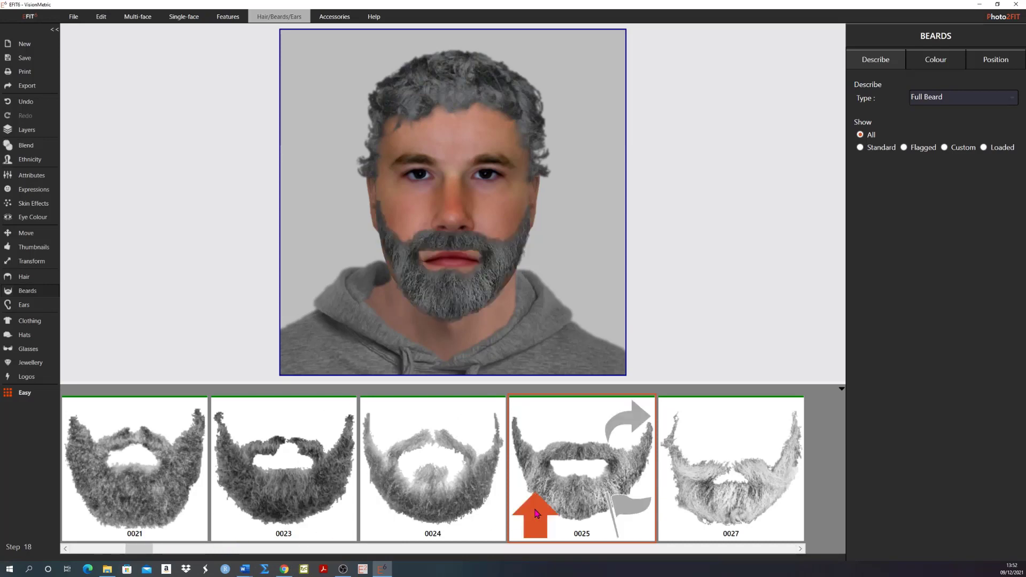
Step: Try the beard in golden blonde before returning it to the lightest grey
left_click(930, 62)
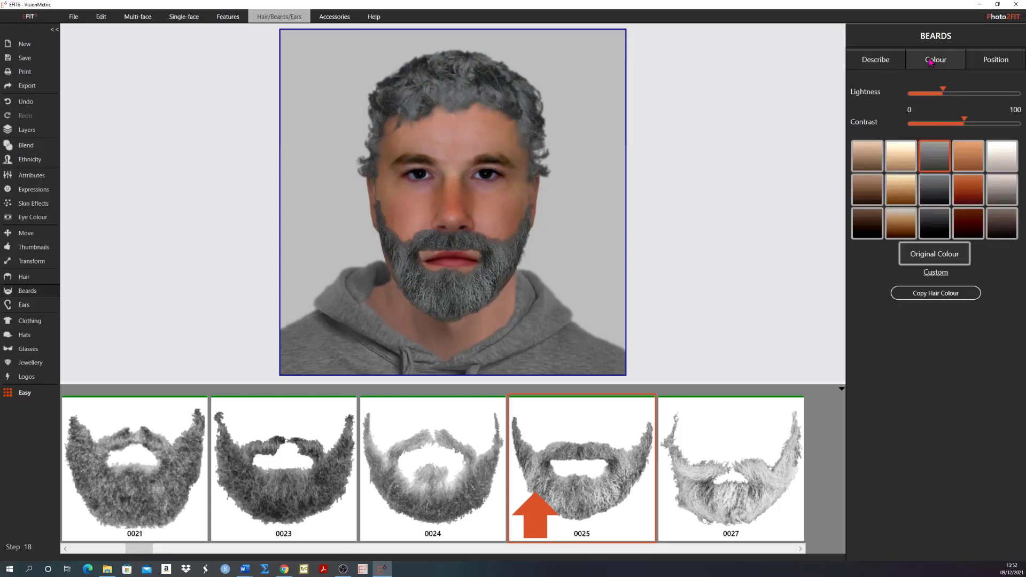
left_click(901, 193)
left_click(942, 153)
Step: Nudge the beard slightly downward on the face
left_click(988, 62)
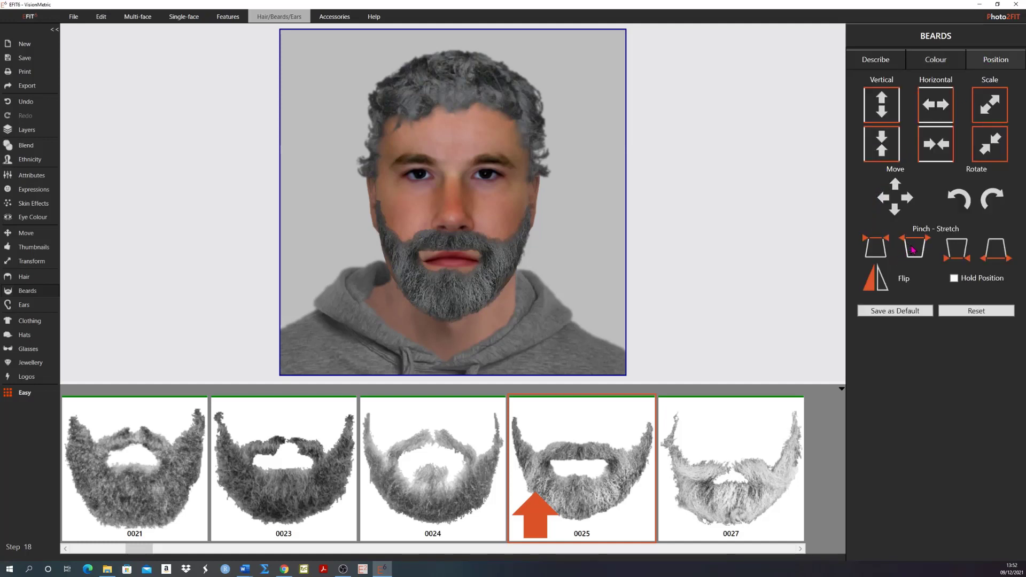
left_click(894, 210)
left_click(894, 210)
left_click(897, 211)
left_click(897, 211)
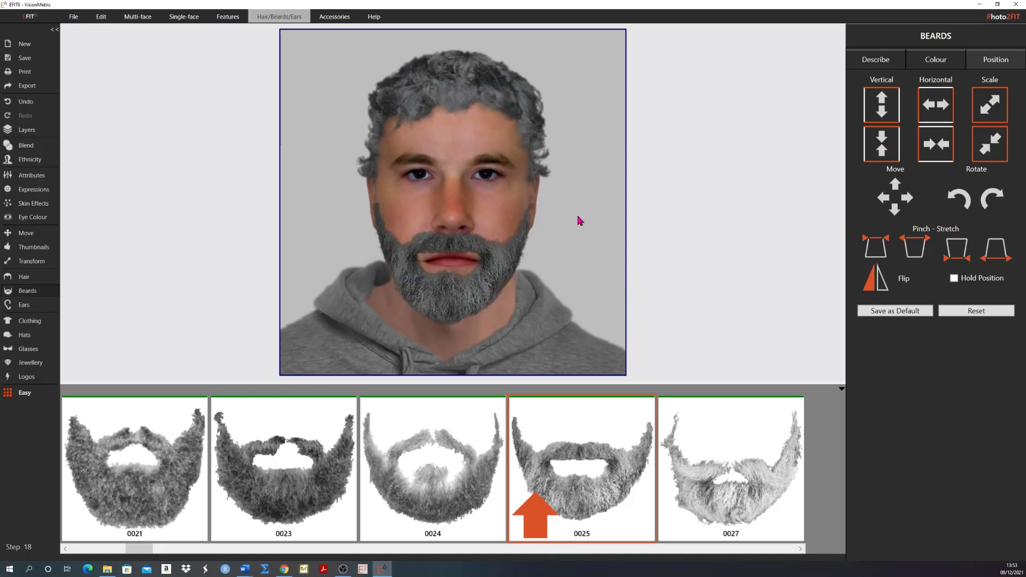
Step: Export the 0025 (beards) layer to the image editor, including the other layers as background and foreground
left_click(28, 86)
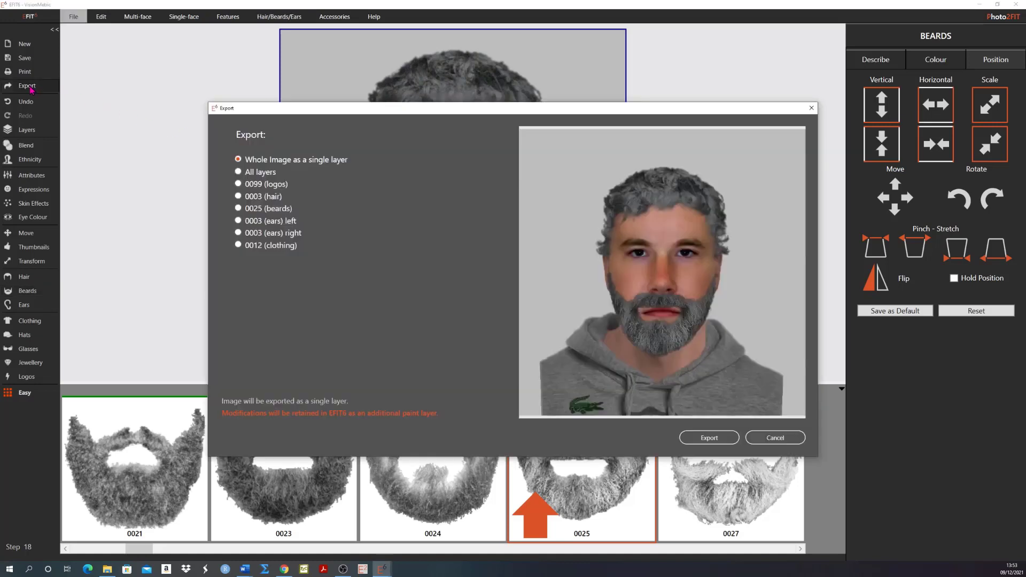
left_click(238, 208)
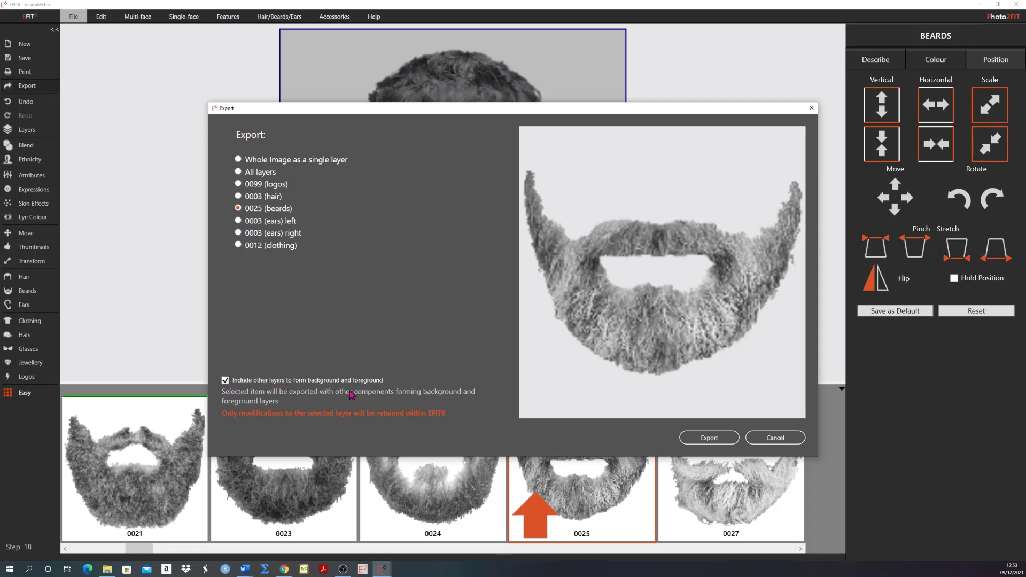
left_click(709, 438)
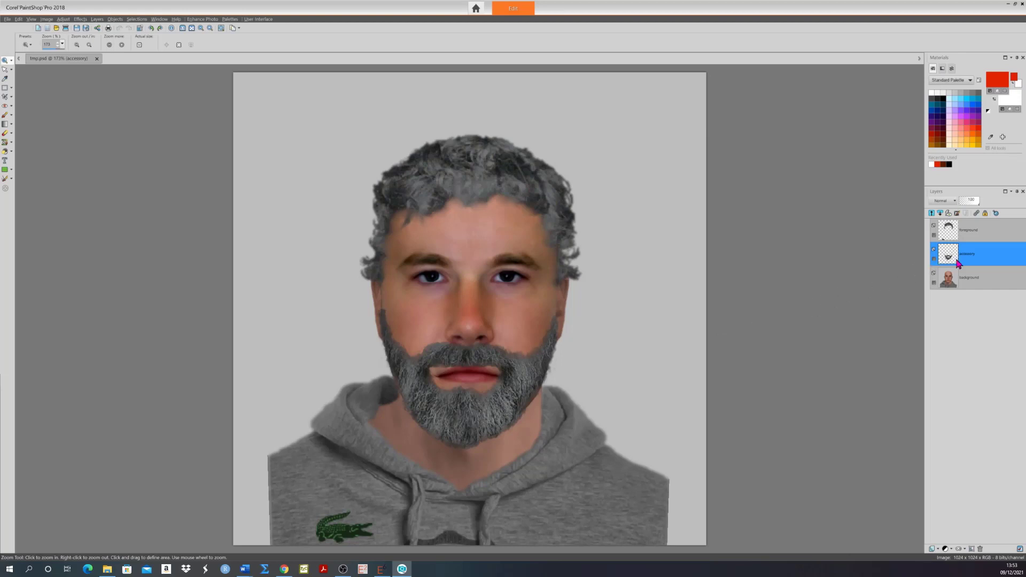
Step: Save the edited beard in tmp.psd while closing Corel PaintShop Pro
mouse_move(997, 256)
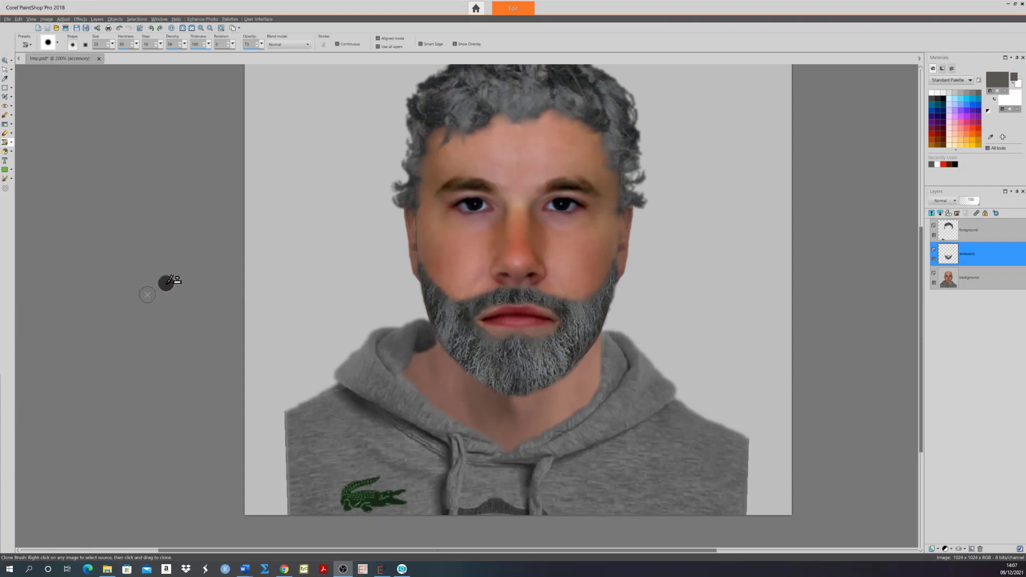
left_click(1023, 8)
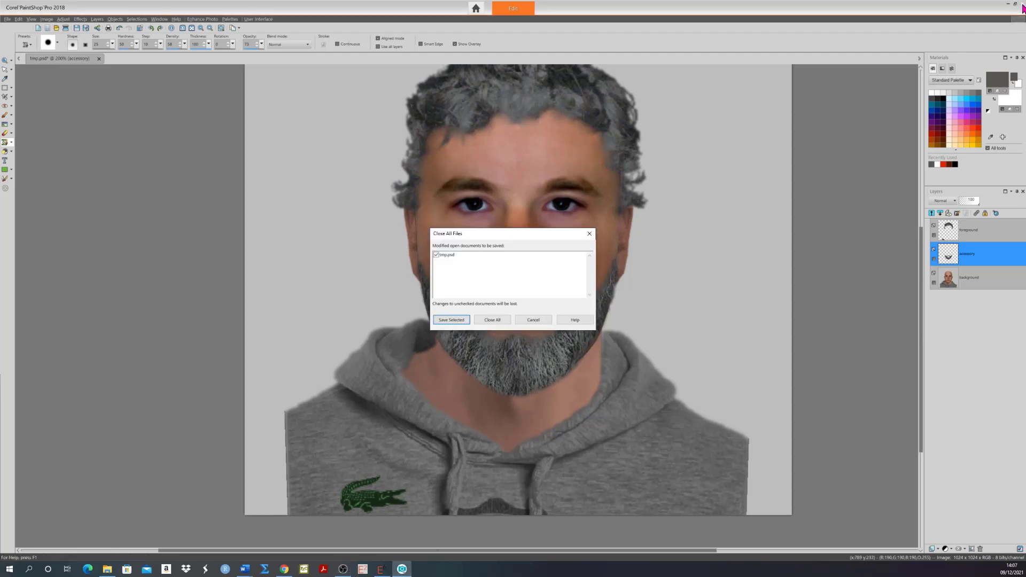
left_click(452, 321)
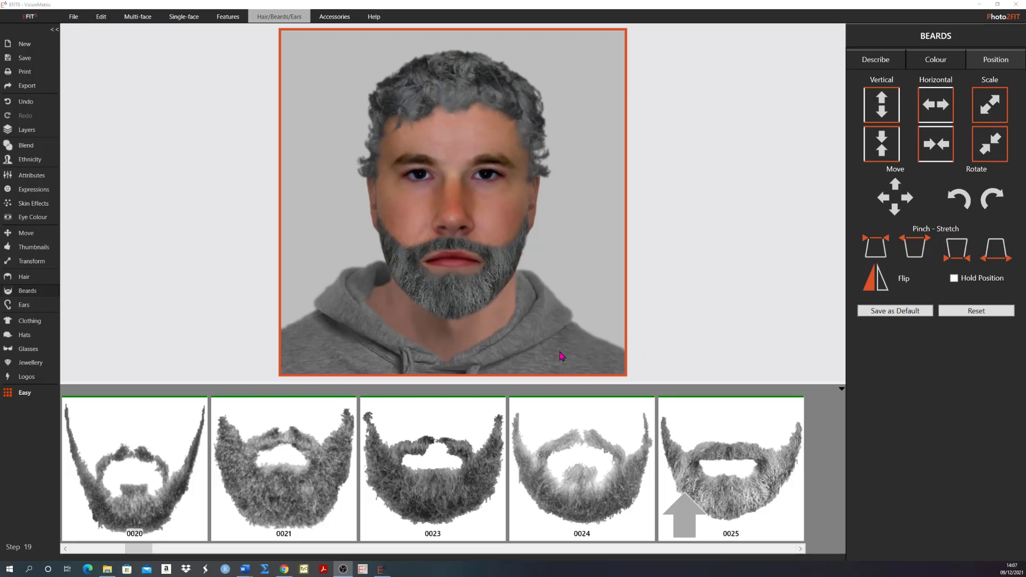
Step: Locate the edited beard U:0004 at the start of the beard list and check it on the face
left_click(118, 551)
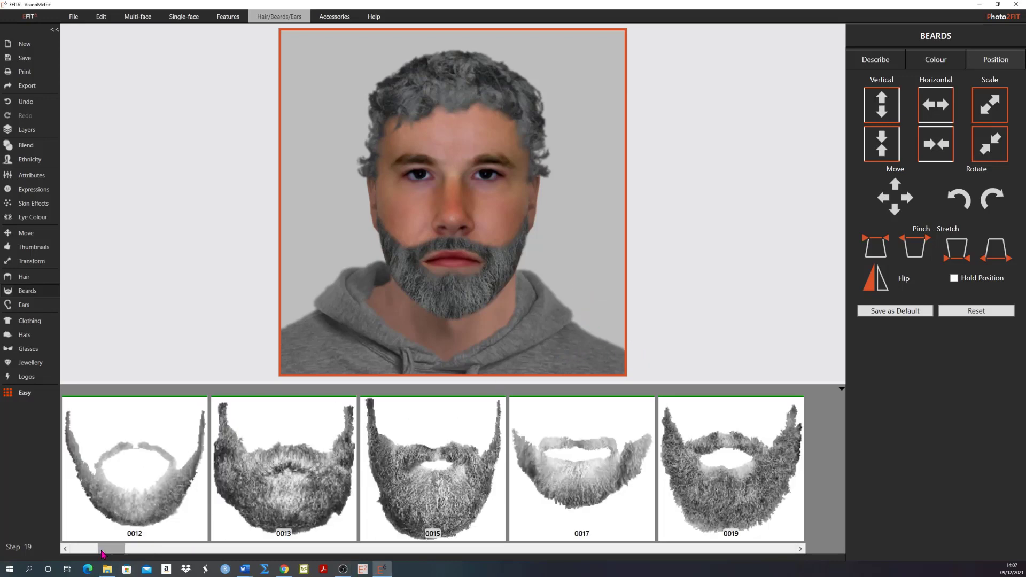
left_click(76, 556)
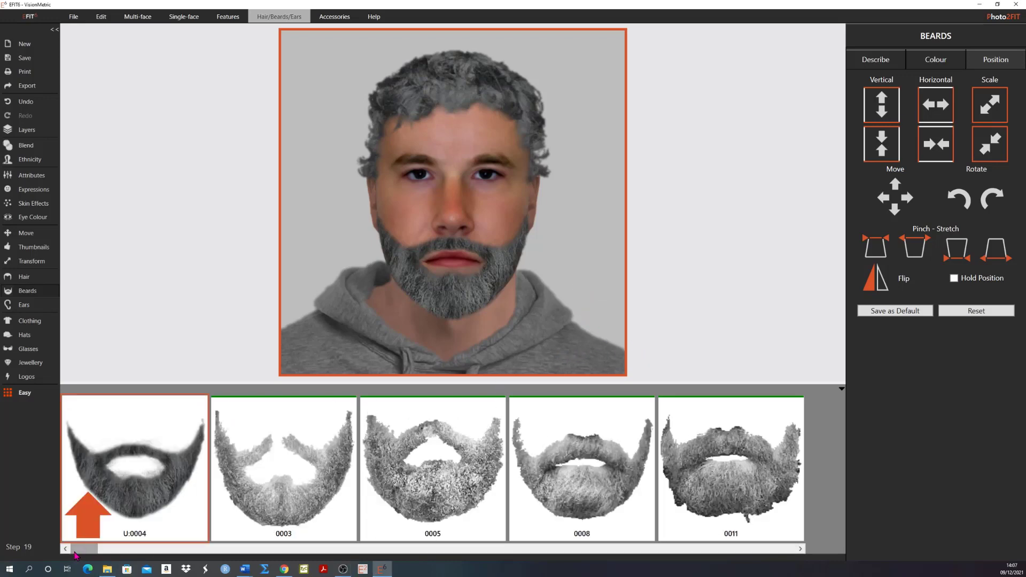
left_click(88, 517)
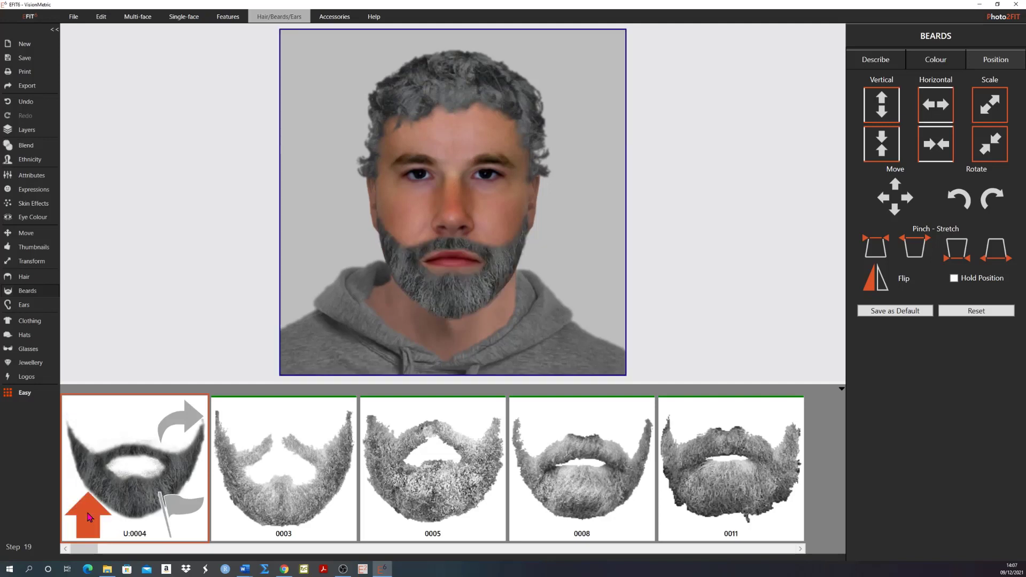